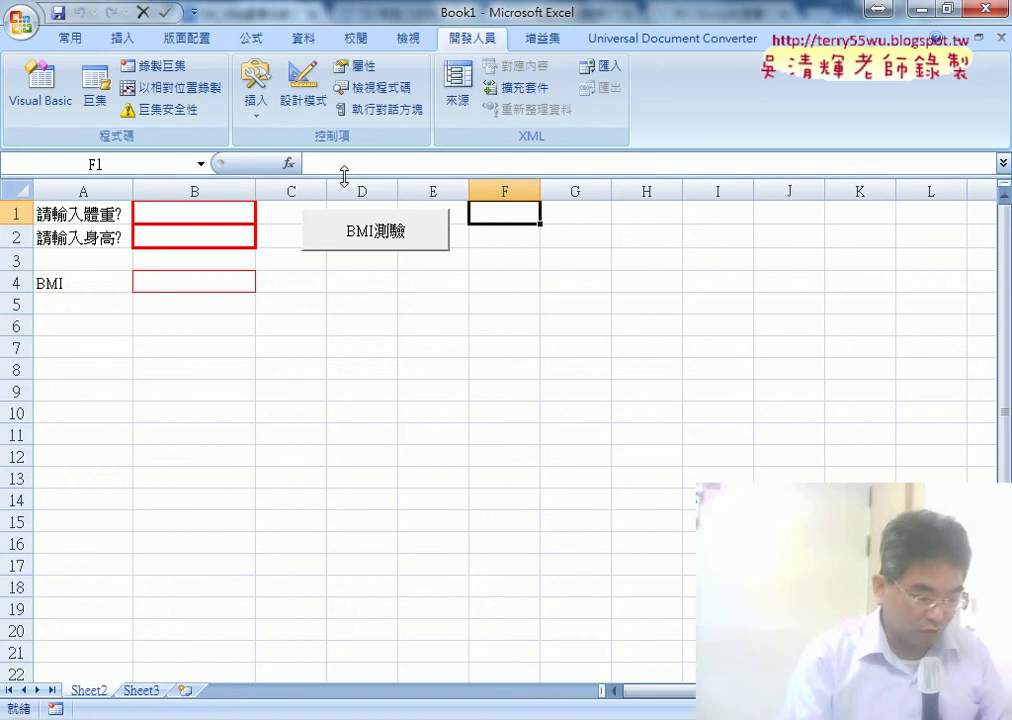
# Enter =PI() in cell F1 from Math & Trig and widen column F to show 3.141592654
pyautogui.click(289, 163)
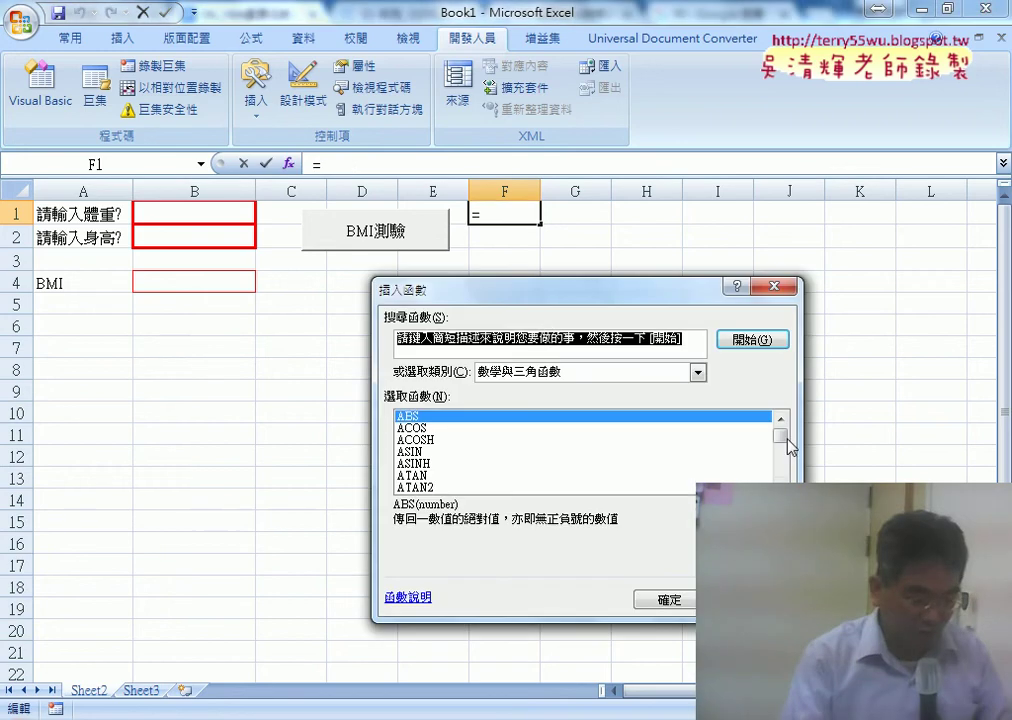
pyautogui.scroll(-6, 786, 439)
pyautogui.moveTo(785, 456); pyautogui.dragTo(788, 460)
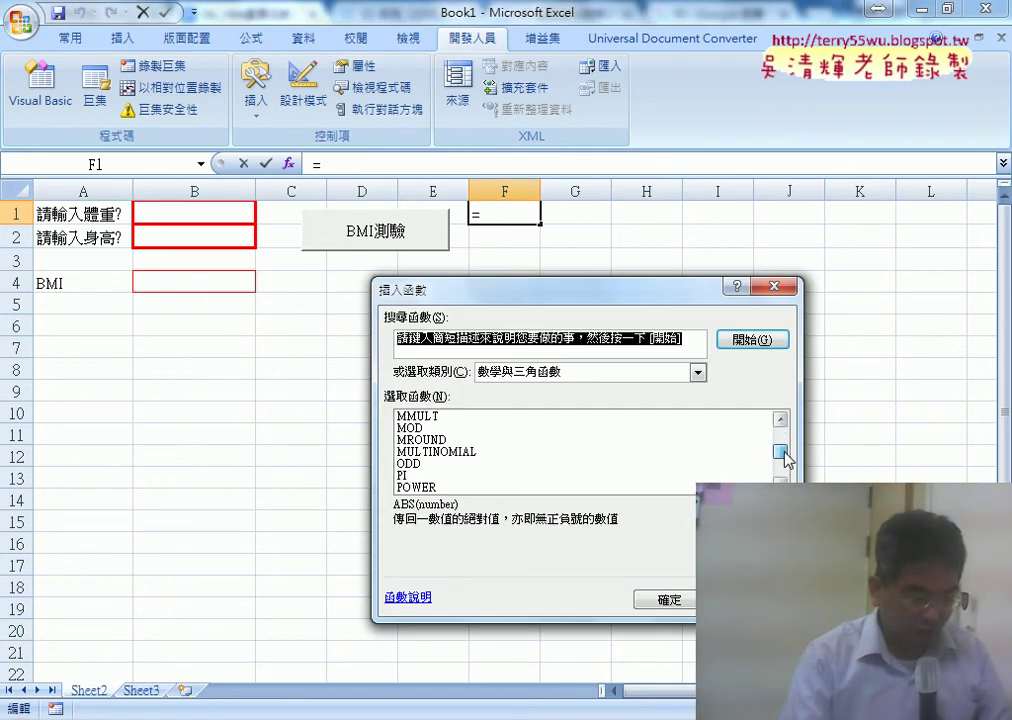
pyautogui.click(467, 476)
pyautogui.click(672, 602)
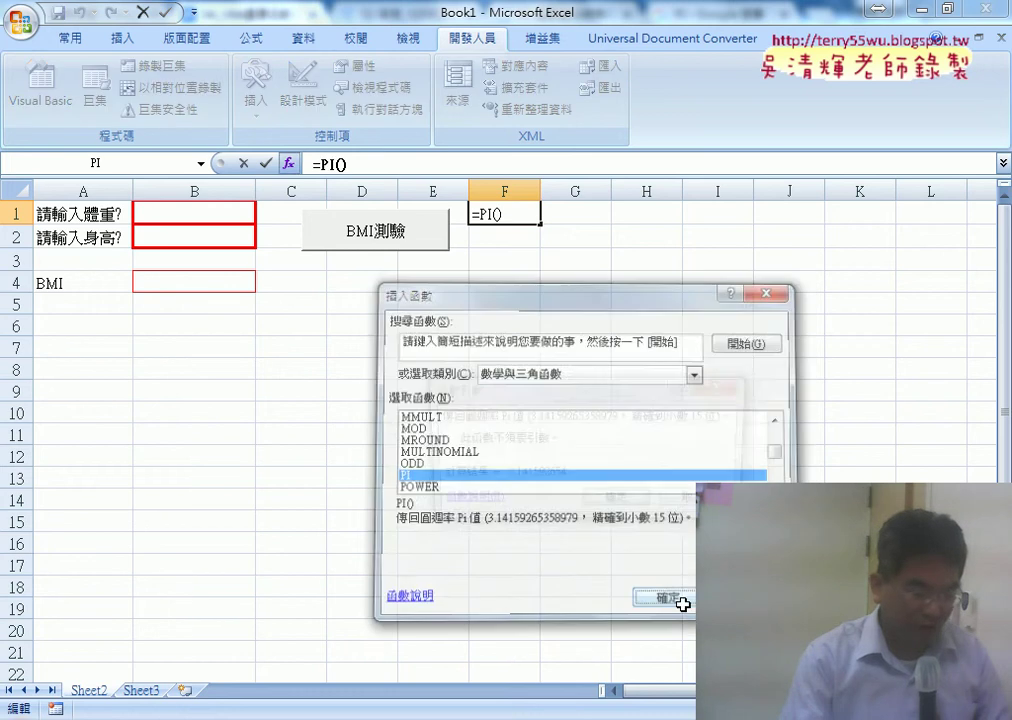
pyautogui.click(636, 497)
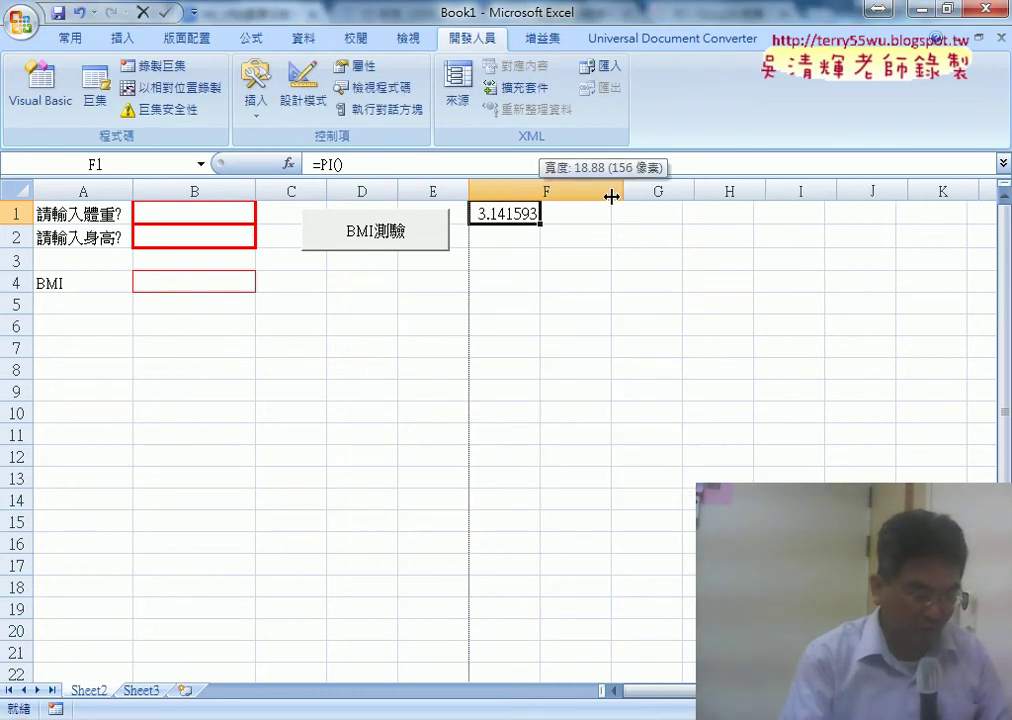
pyautogui.moveTo(542, 198); pyautogui.dragTo(658, 196)
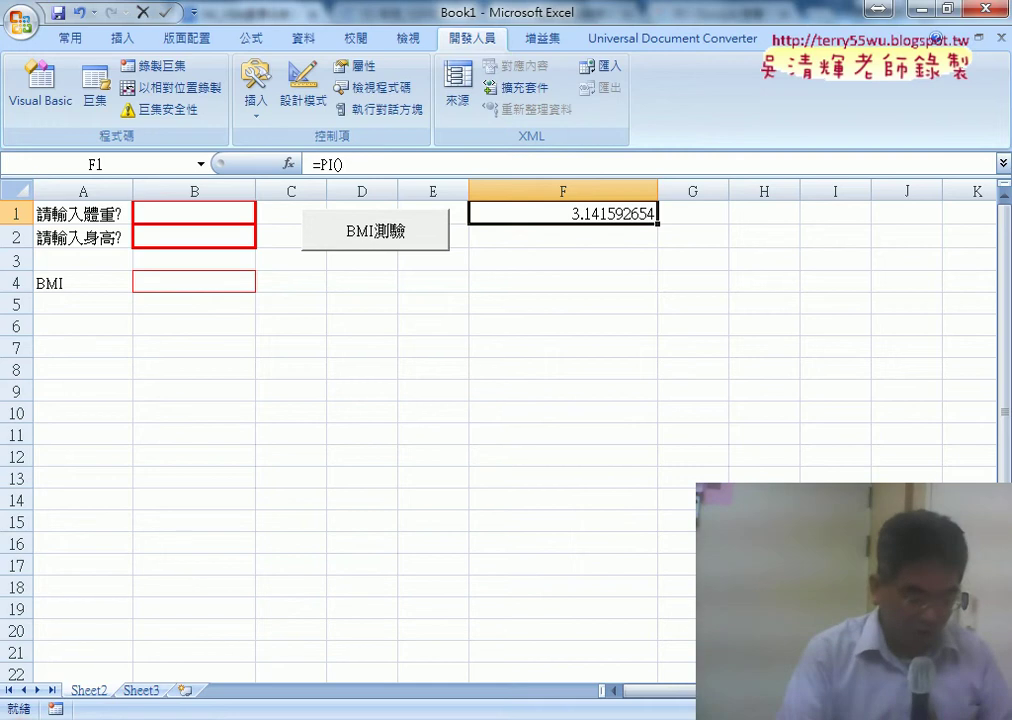
# Duplicate the cycle_area_format procedure directly below itself in Module1
pyautogui.click(435, 590)
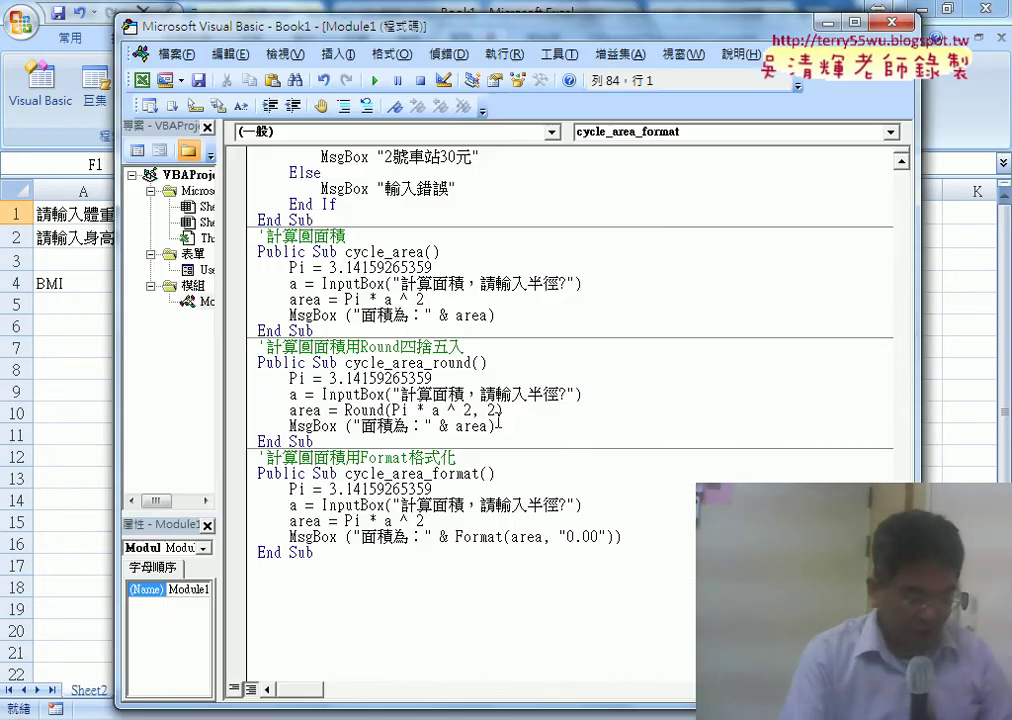
pyautogui.moveTo(323, 556); pyautogui.dragTo(252, 458)
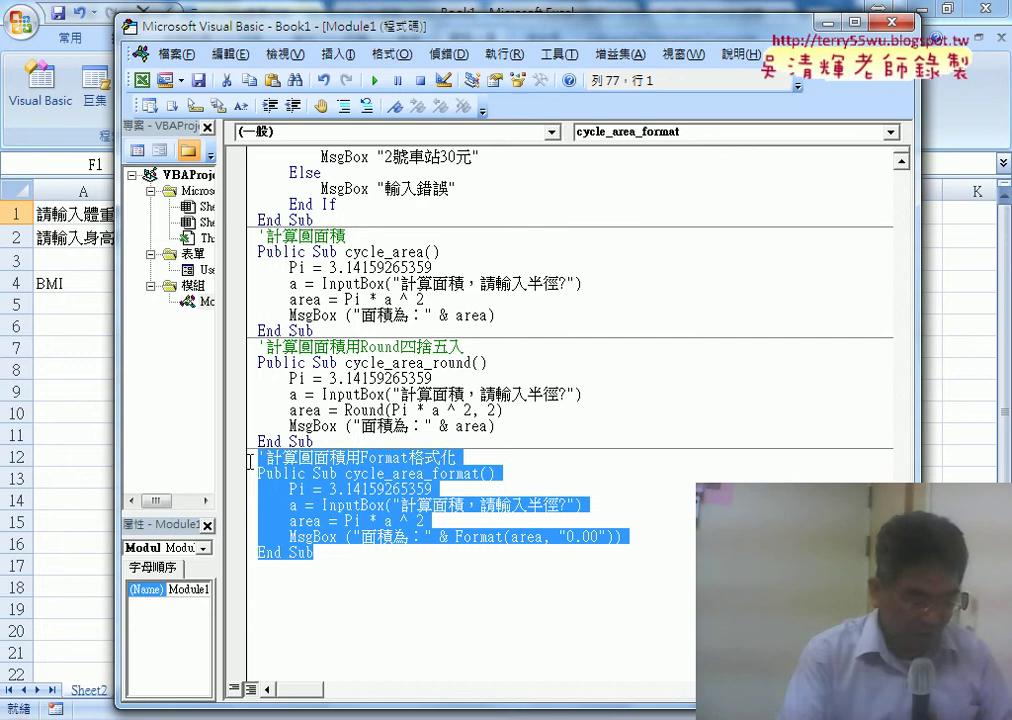
pyautogui.hotkey('ctrl', 'c')
pyautogui.click(285, 585)
pyautogui.hotkey('ctrl', 'v')
pyautogui.scroll(-2, 455, 573)
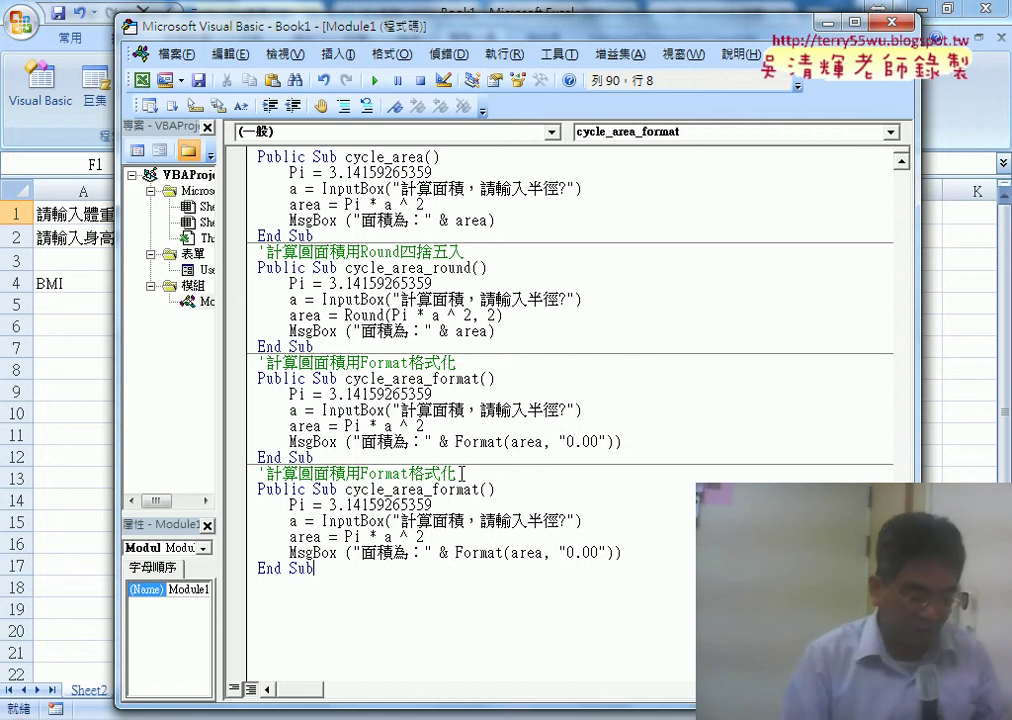
# Rename the copy cycle_area_Pi, change its comment to 計算圓面積用取得Pi值, and select the Pi number
pyautogui.click(434, 489)
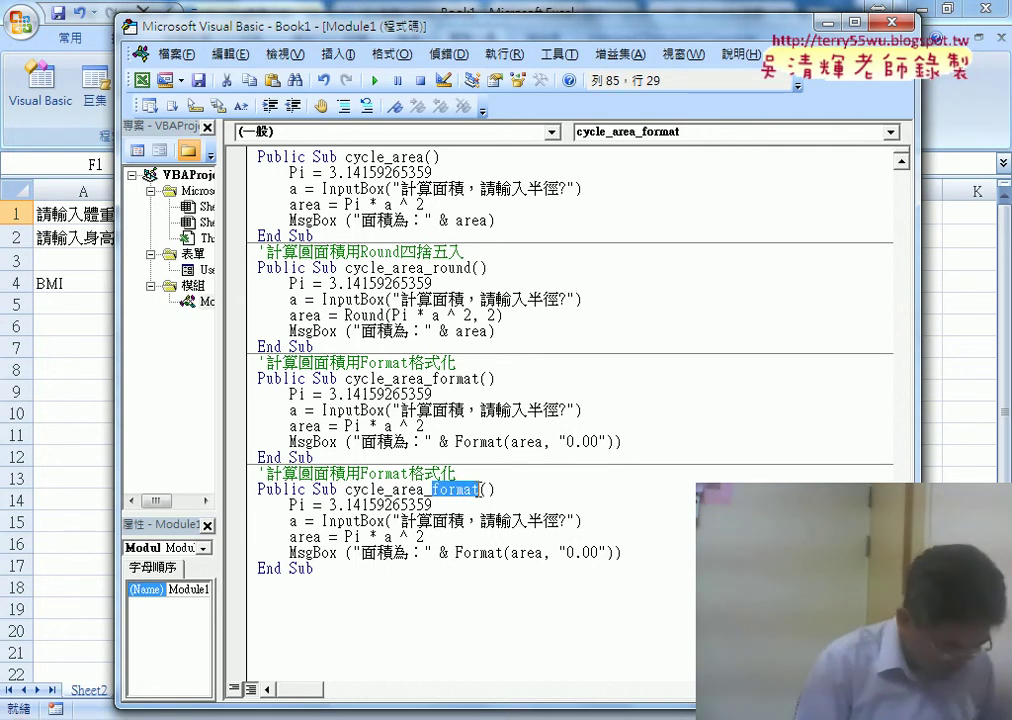
pyautogui.moveTo(476, 489); pyautogui.dragTo(481, 489)
pyautogui.write('Pi')
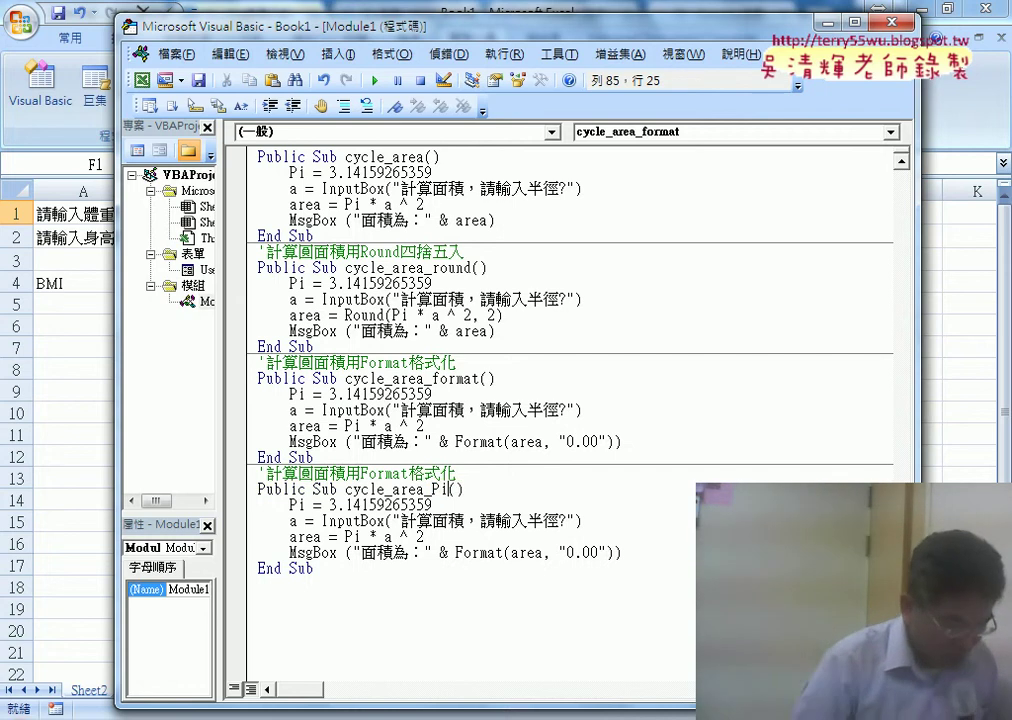
pyautogui.moveTo(463, 470); pyautogui.dragTo(364, 470)
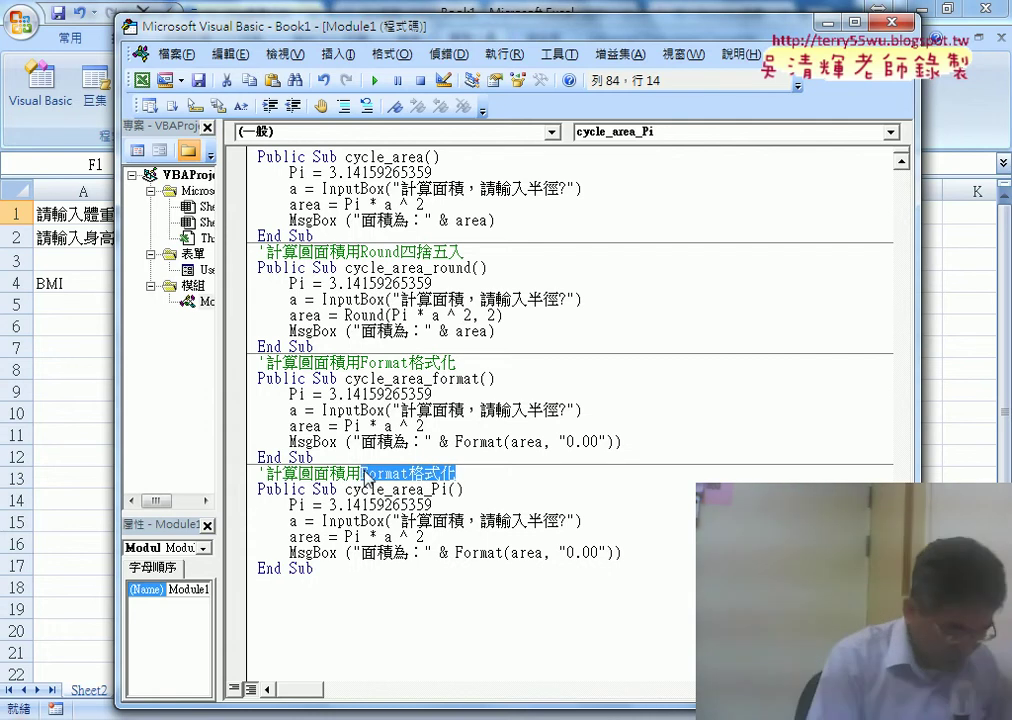
pyautogui.write('7')
pyautogui.press('BackSpace')
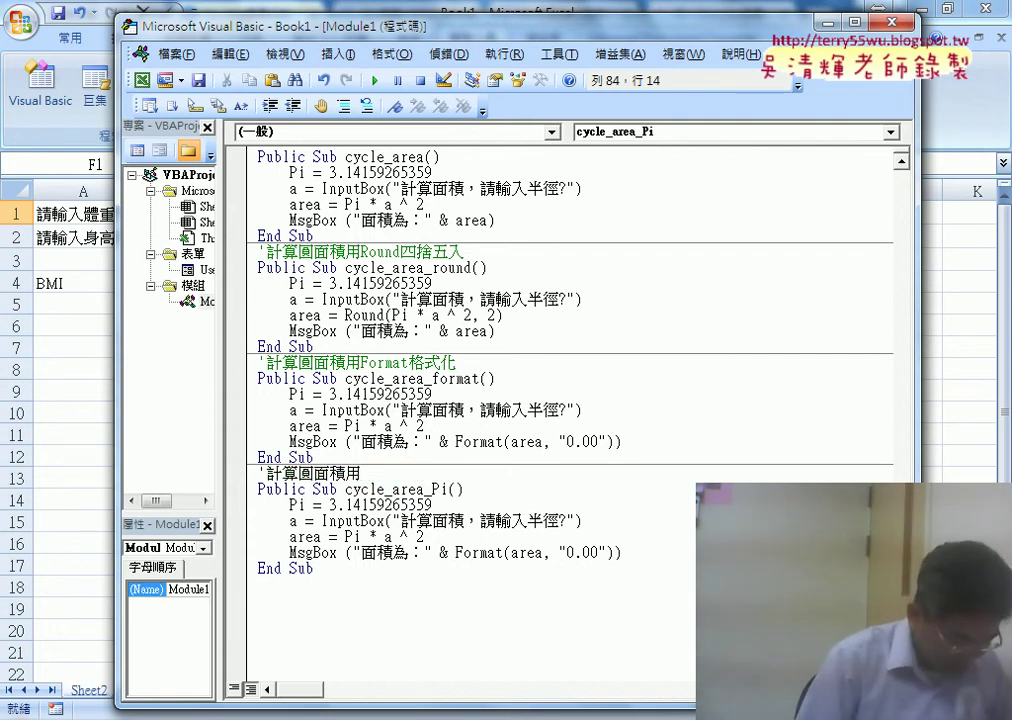
pyautogui.write('fm取')
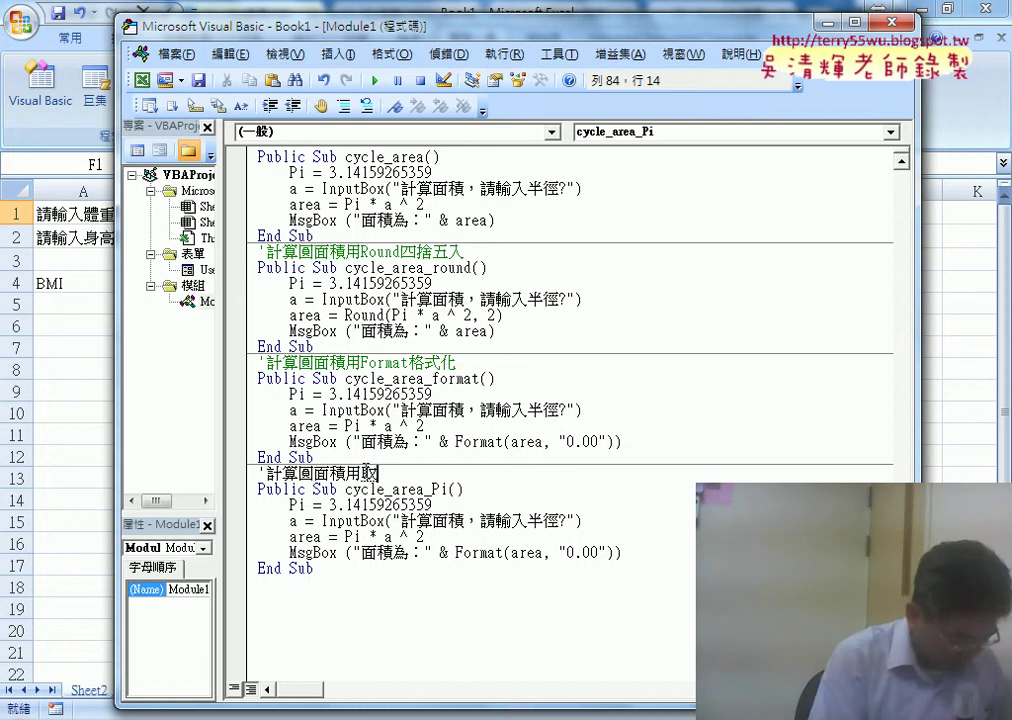
pyautogui.write('得')
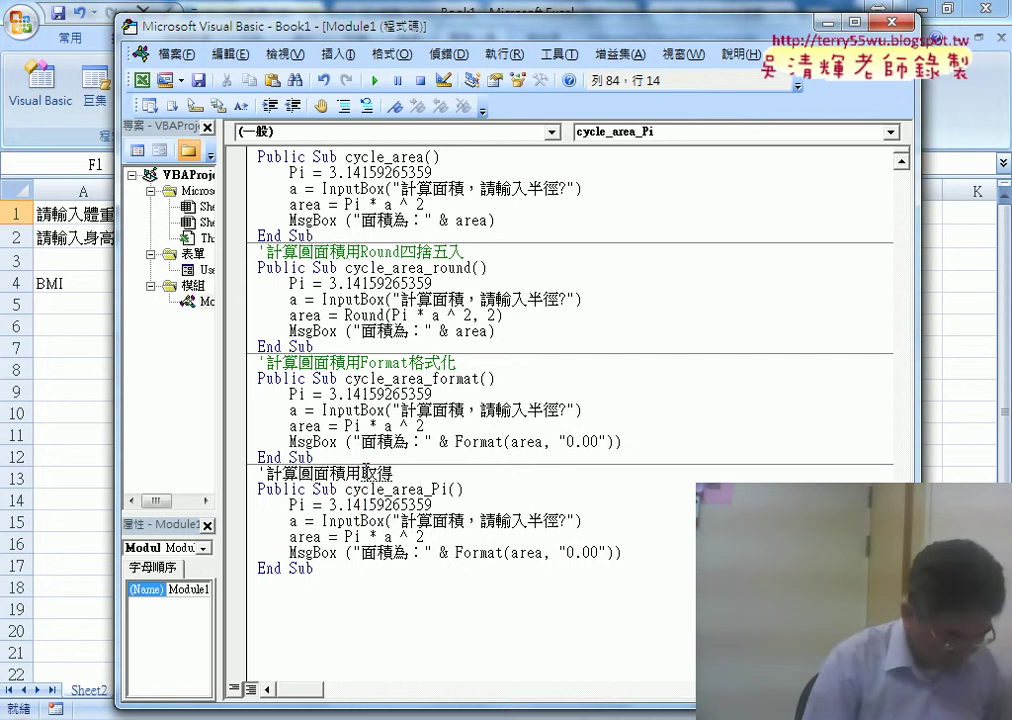
pyautogui.write('Pi')
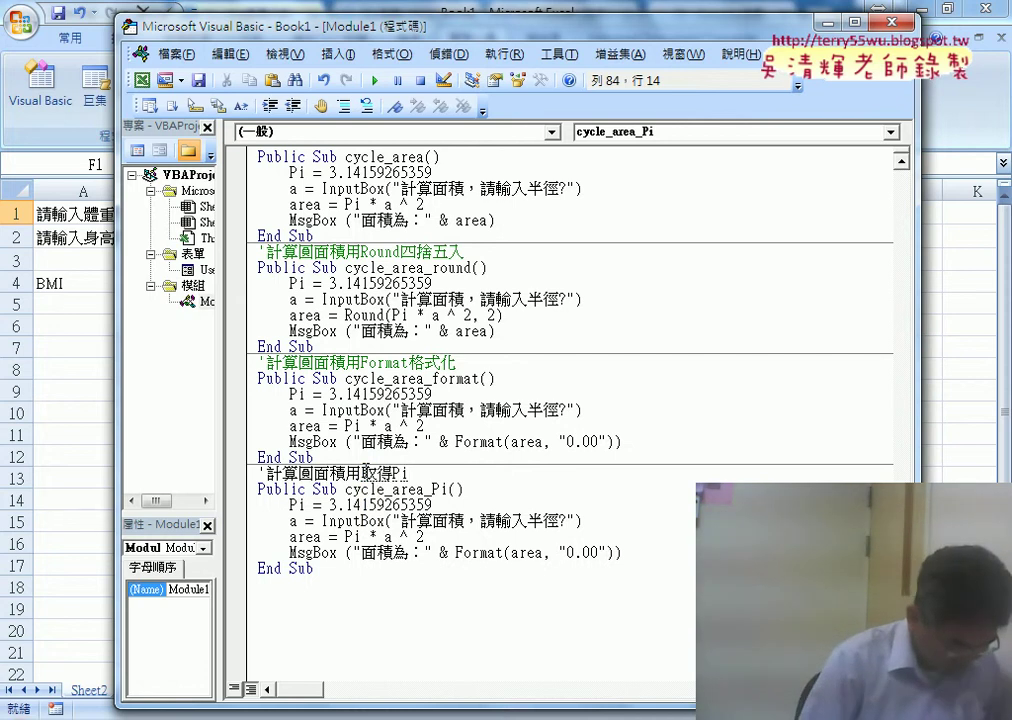
pyautogui.write('值')
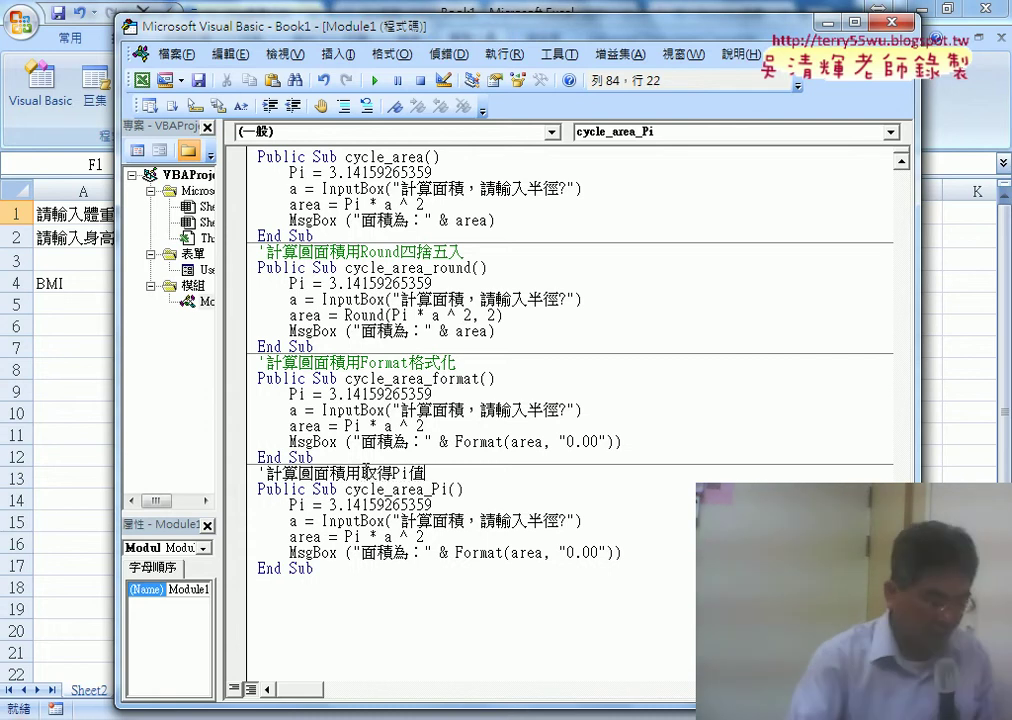
pyautogui.click(476, 510)
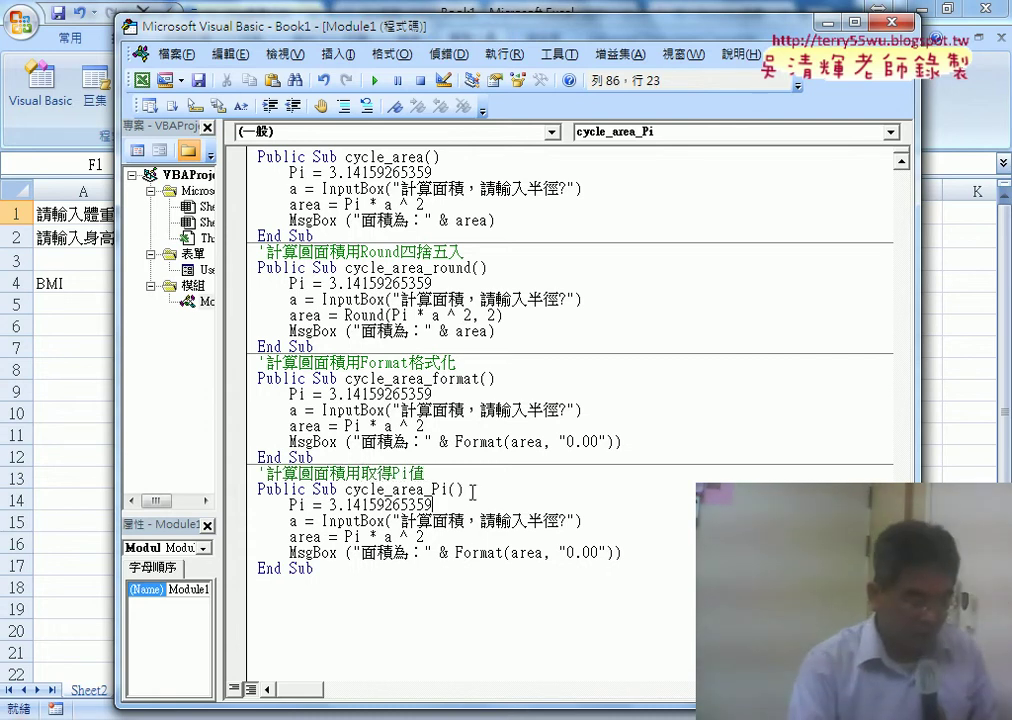
pyautogui.moveTo(433, 505); pyautogui.dragTo(330, 505)
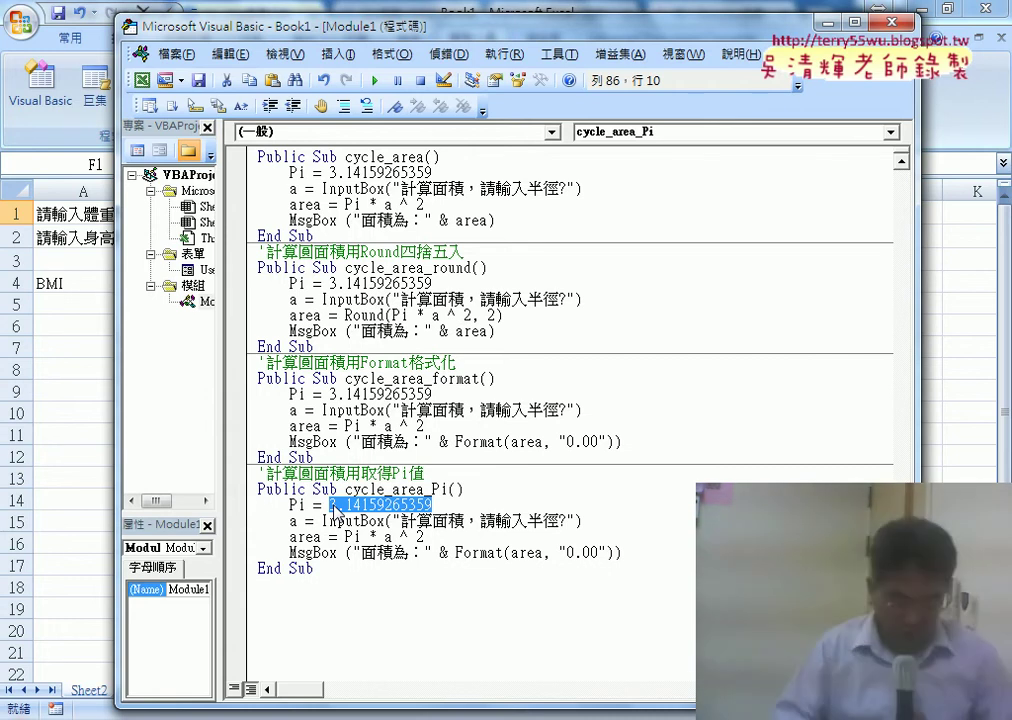
# Replace 3.14159265359 on the Pi line with 'application' and move the editor to reveal the worksheet
pyautogui.press('Delete')
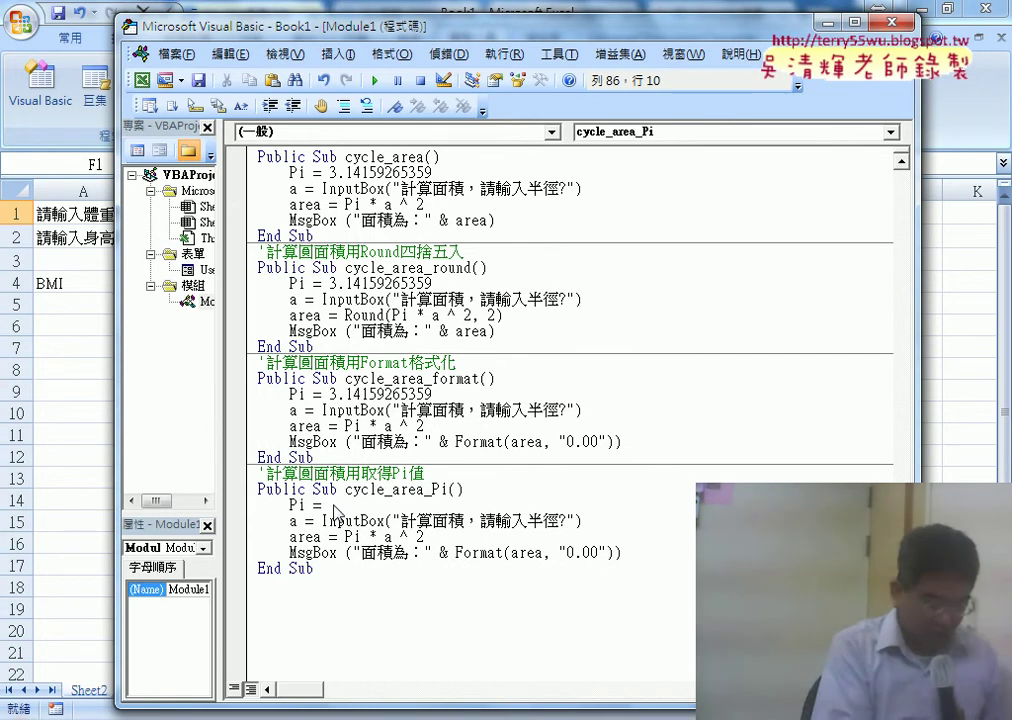
pyautogui.hotkey('ctrl', 'space')
pyautogui.press('Escape')
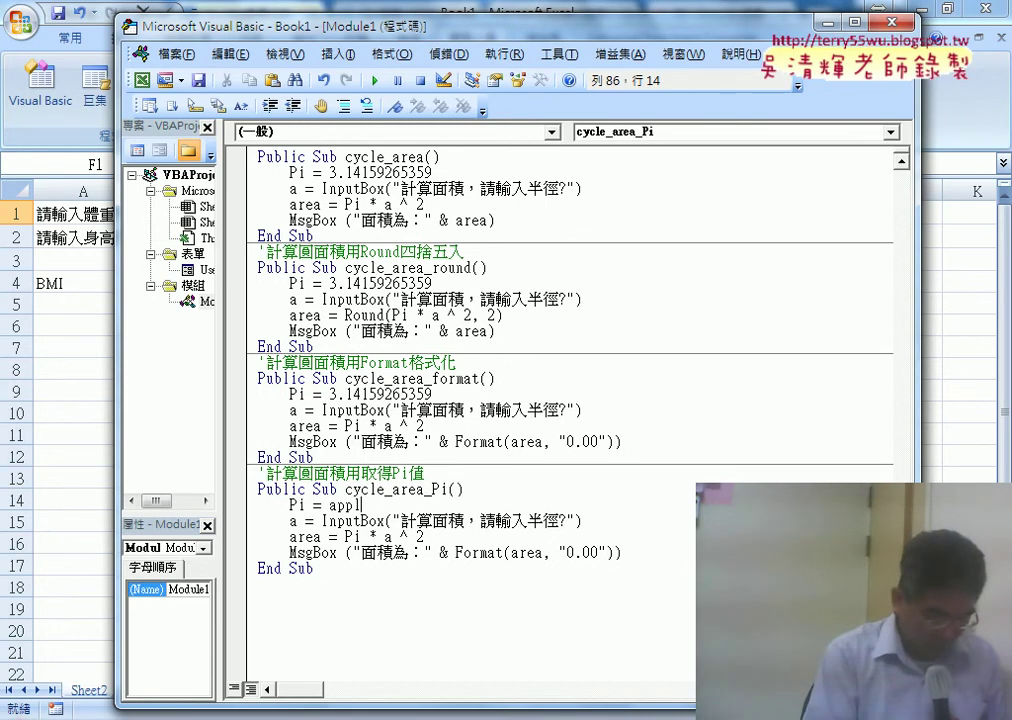
pyautogui.write('ica')
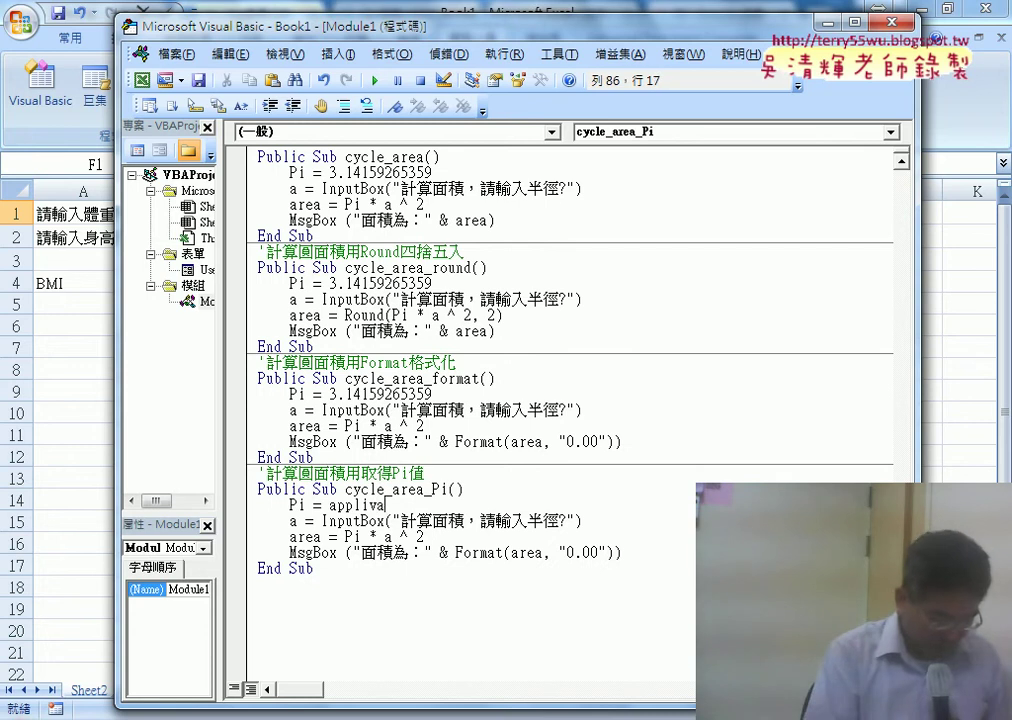
pyautogui.write('tion')
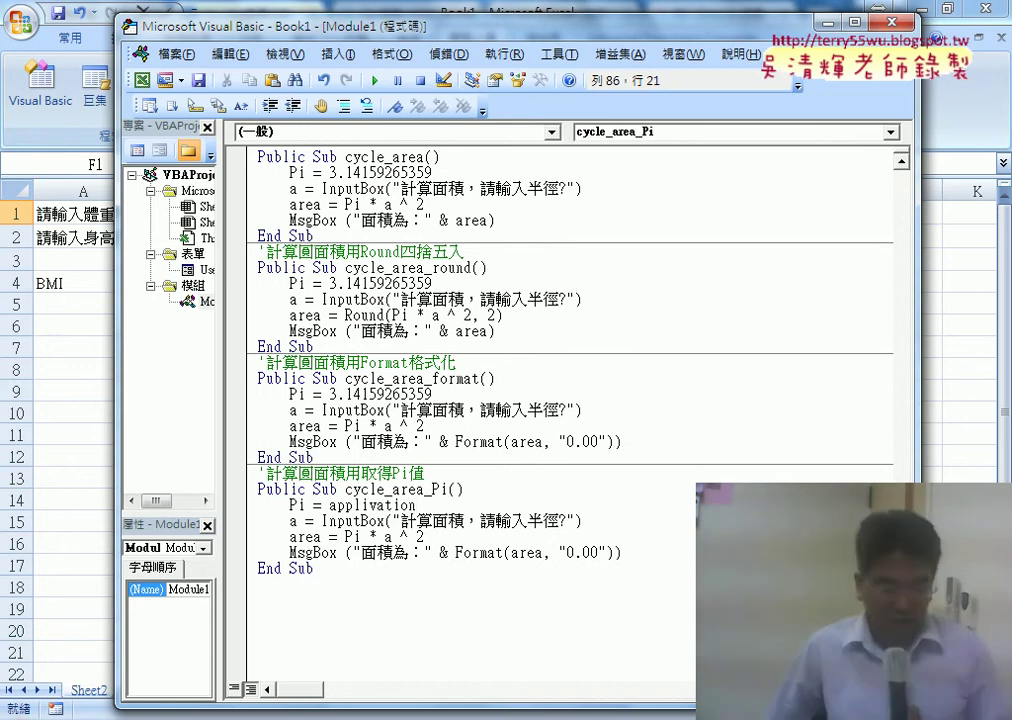
pyautogui.press('Left')
pyautogui.press('Left')
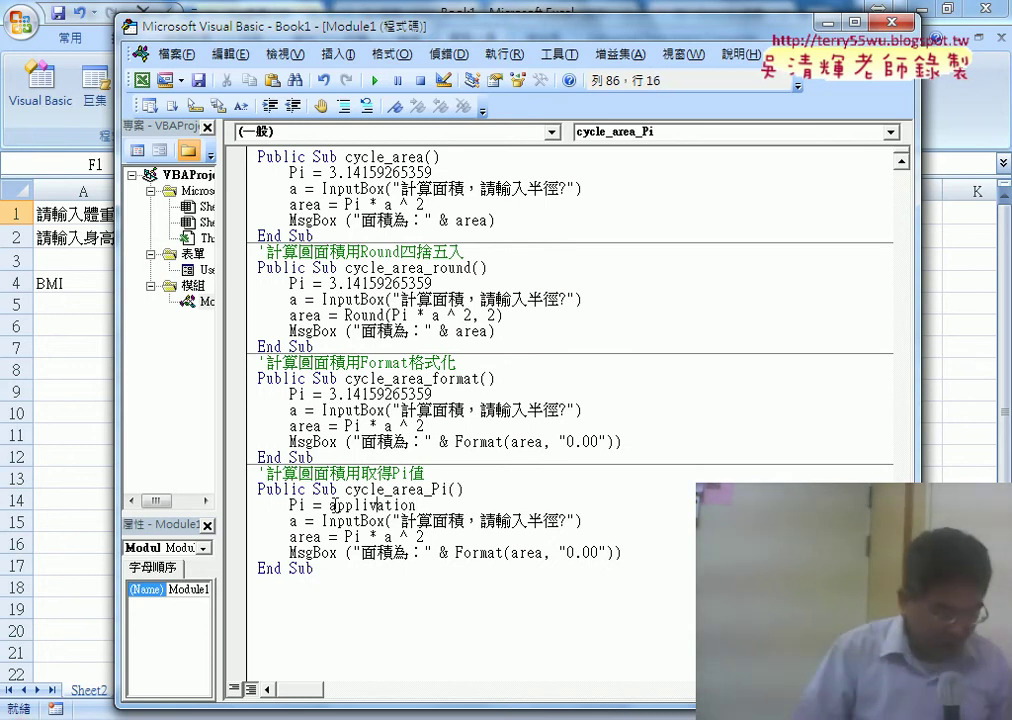
pyautogui.press('Left')
pyautogui.press('Right')
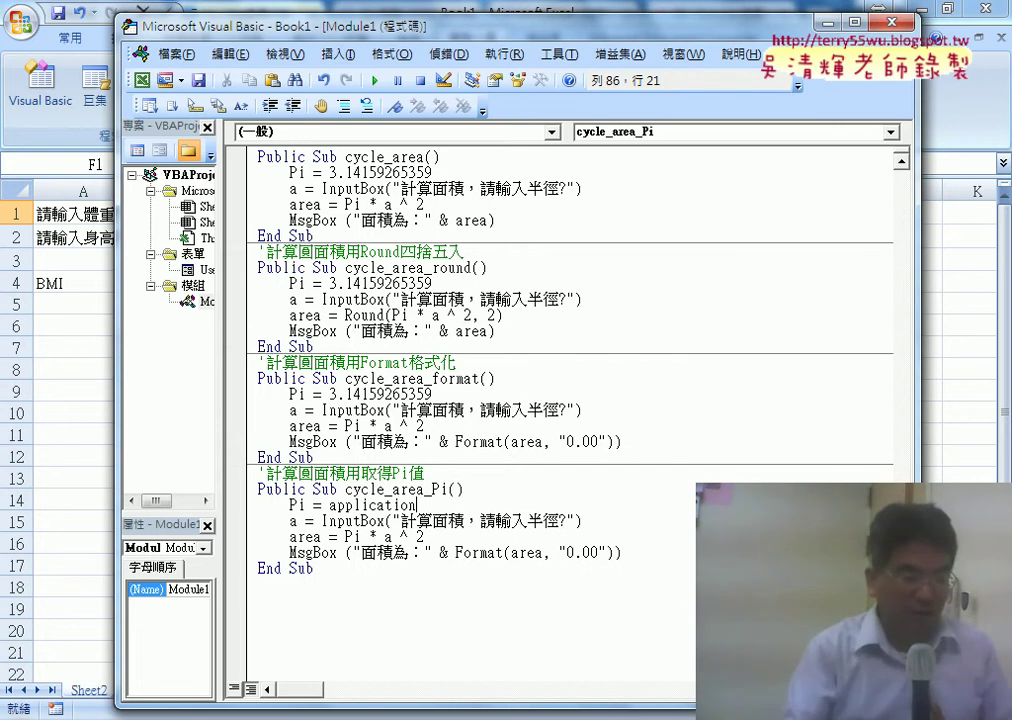
pyautogui.moveTo(272, 30)
pyautogui.mouseDown()
pyautogui.moveTo(362, 197)
pyautogui.moveTo(292, 175)
pyautogui.mouseUp()
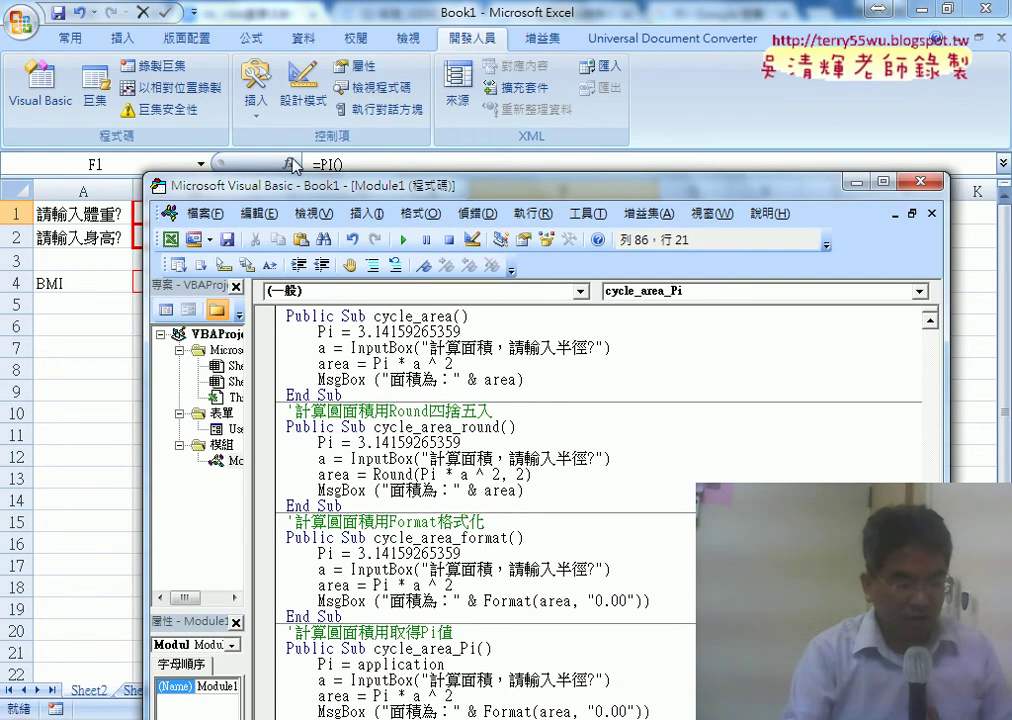
# Extend the Pi line to Application.WorksheetFunction.p using the IntelliSense member list
pyautogui.moveTo(318, 189); pyautogui.dragTo(493, 68)
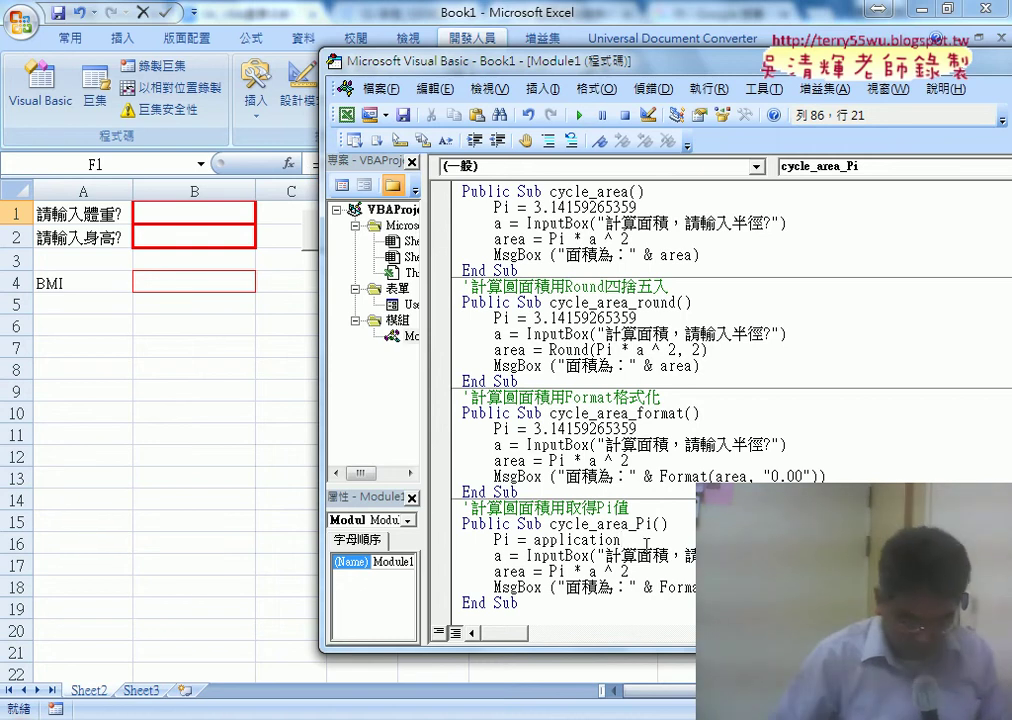
pyautogui.write('.')
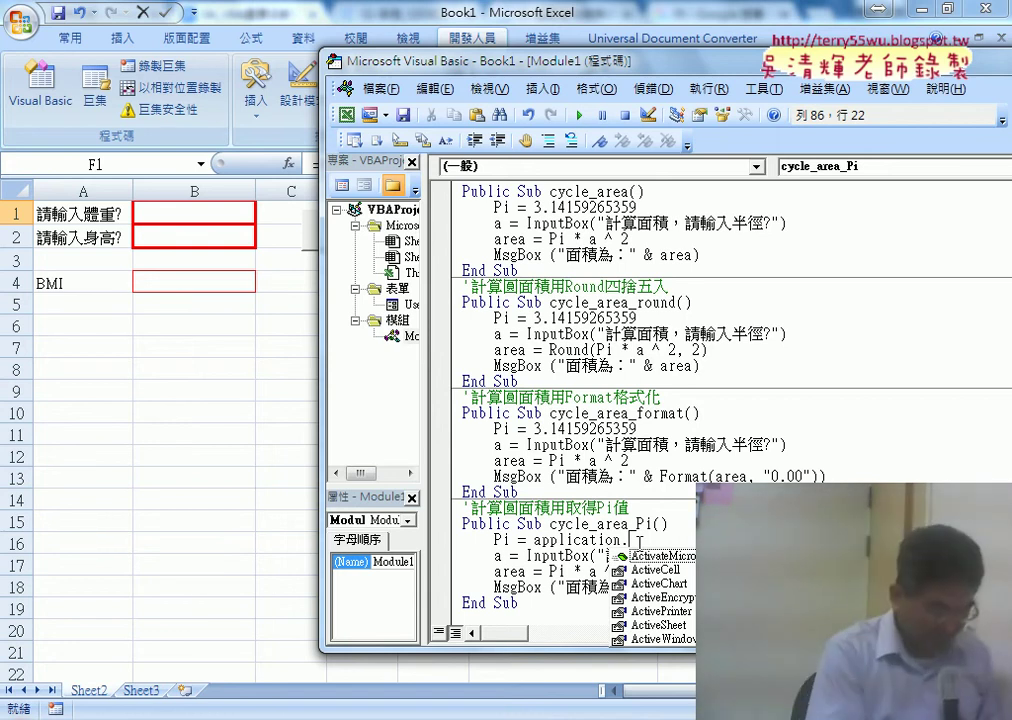
pyautogui.write('w')
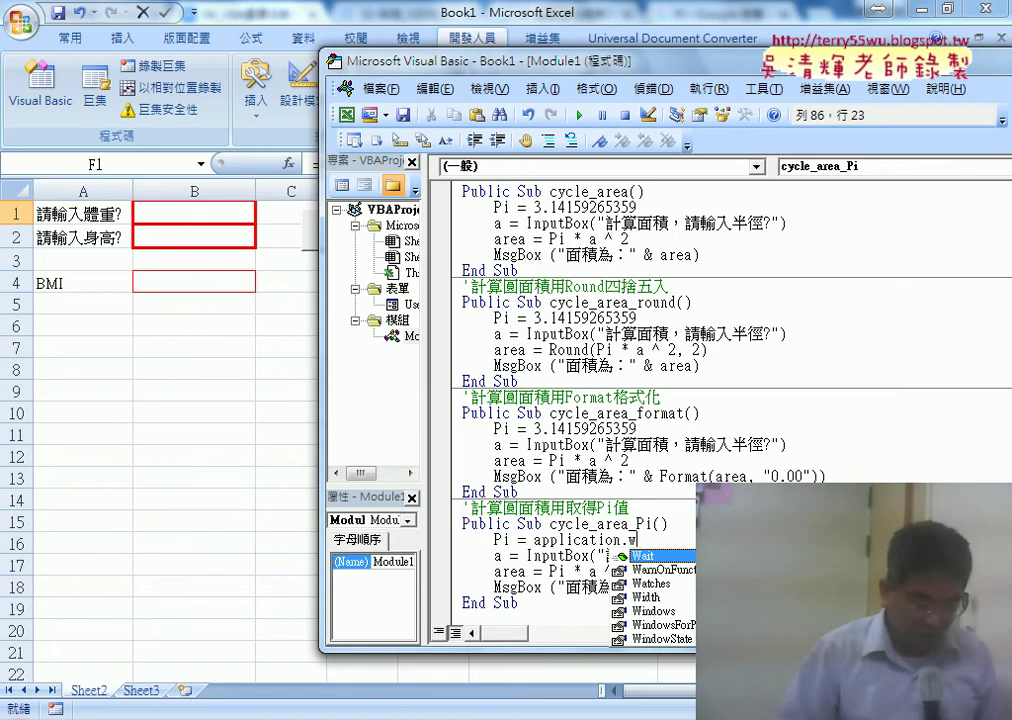
pyautogui.press('Down')
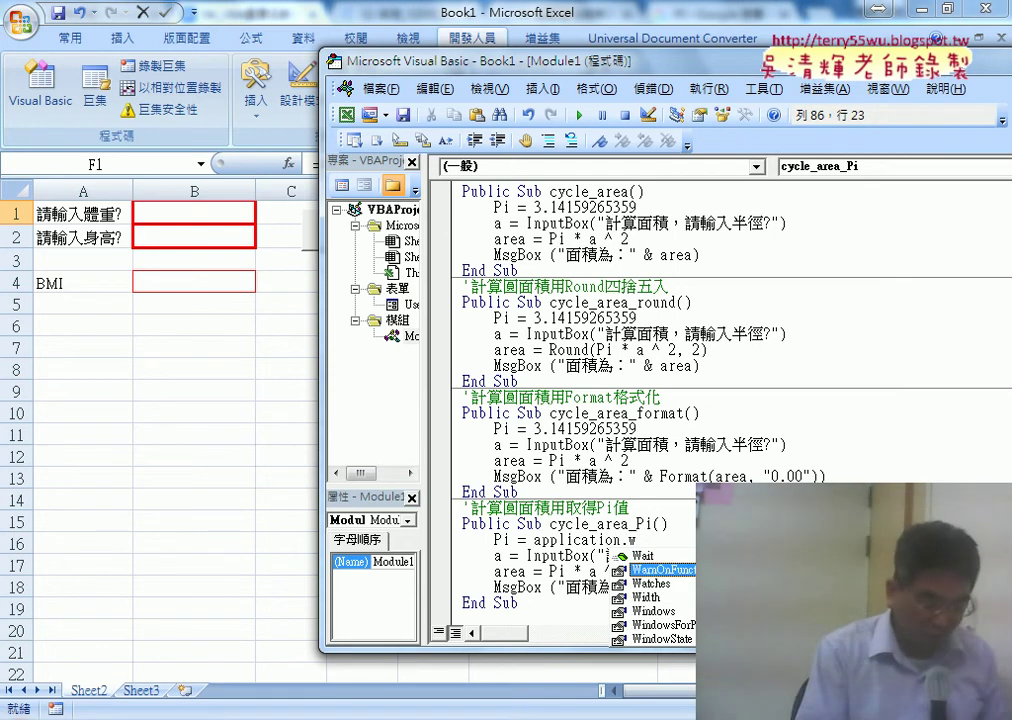
pyautogui.write('o')
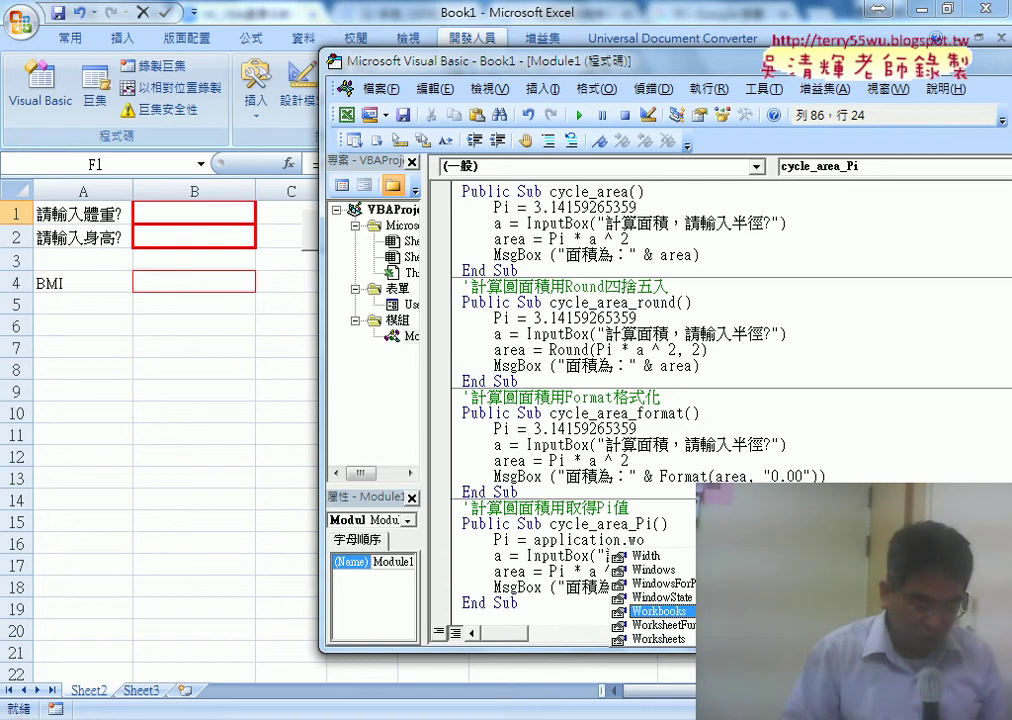
pyautogui.press('Down')
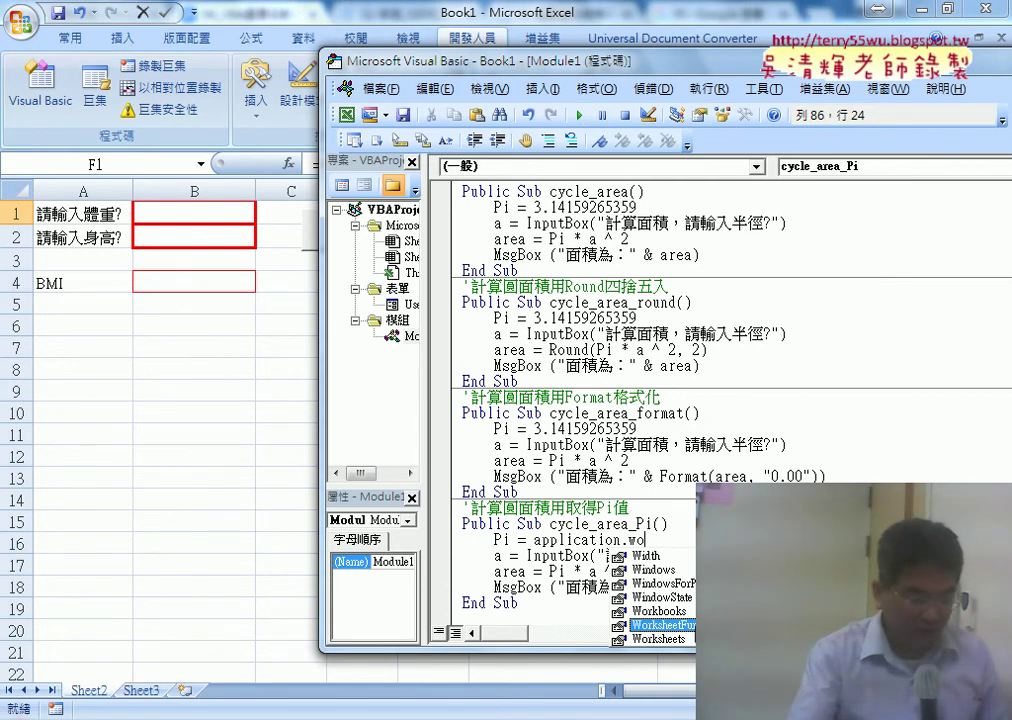
pyautogui.doubleClick(660, 625)
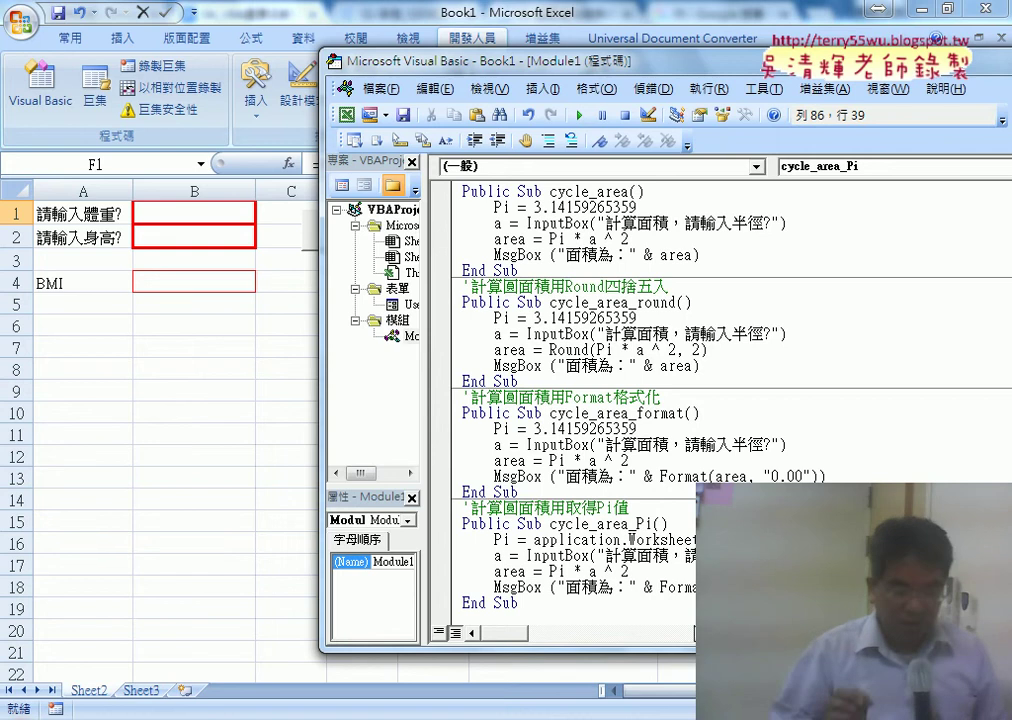
pyautogui.write('.')
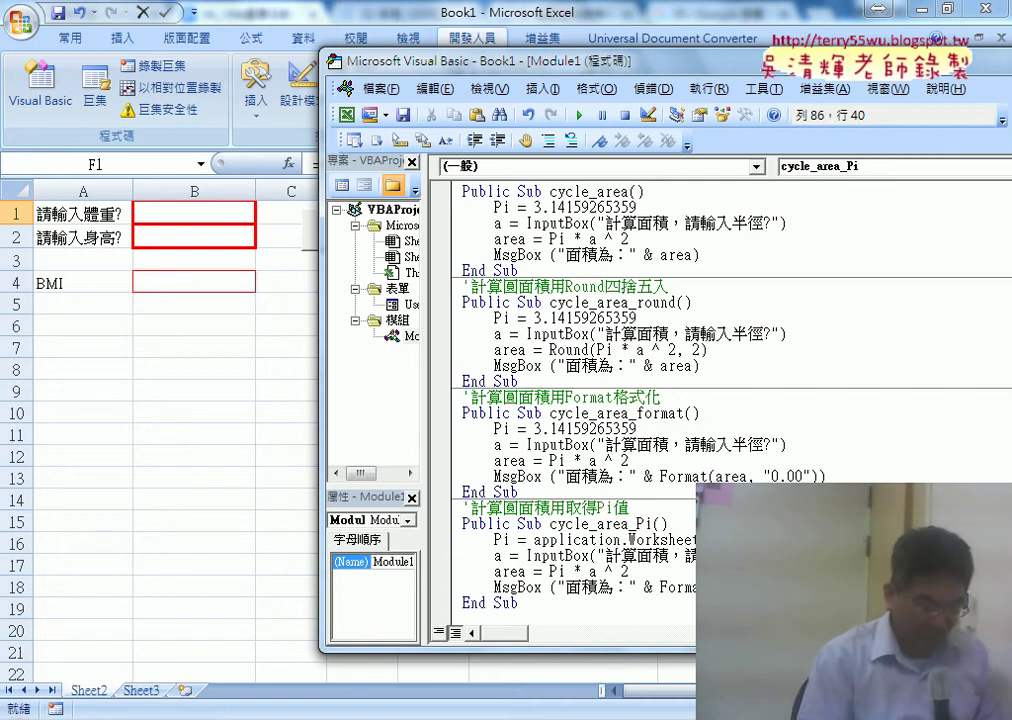
pyautogui.write('p')
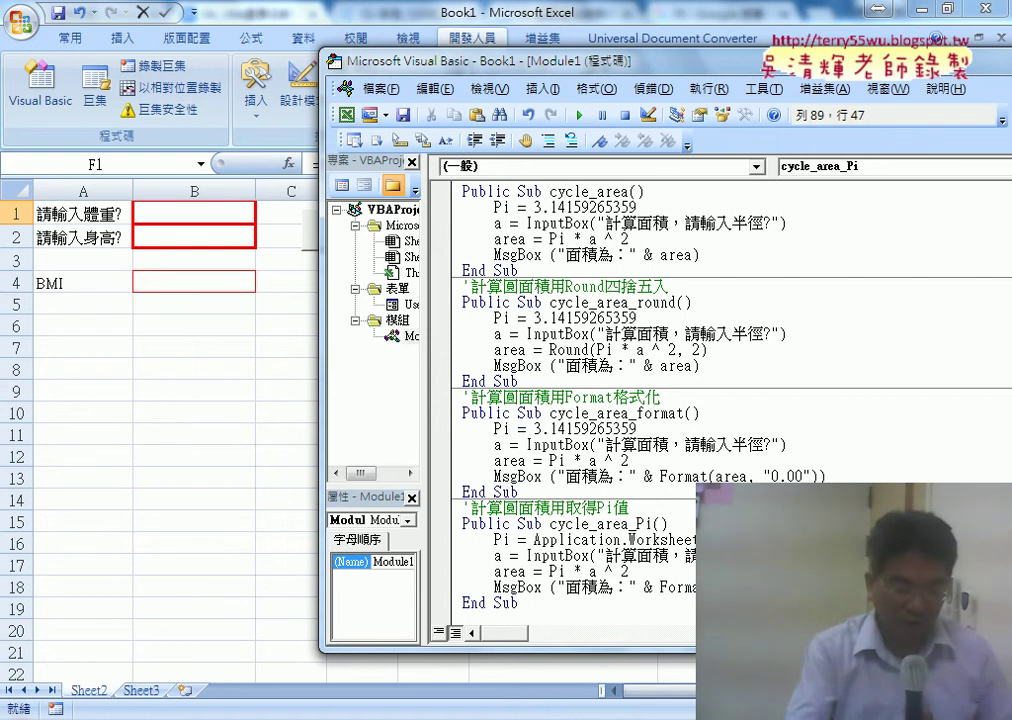
pyautogui.hotkey('shift', 'Left')
pyautogui.hotkey('shift', 'Left')
pyautogui.hotkey('shift', 'Left')
pyautogui.hotkey('shift', 'Left')
pyautogui.hotkey('shift', 'Left')
pyautogui.hotkey('shift', 'Left')
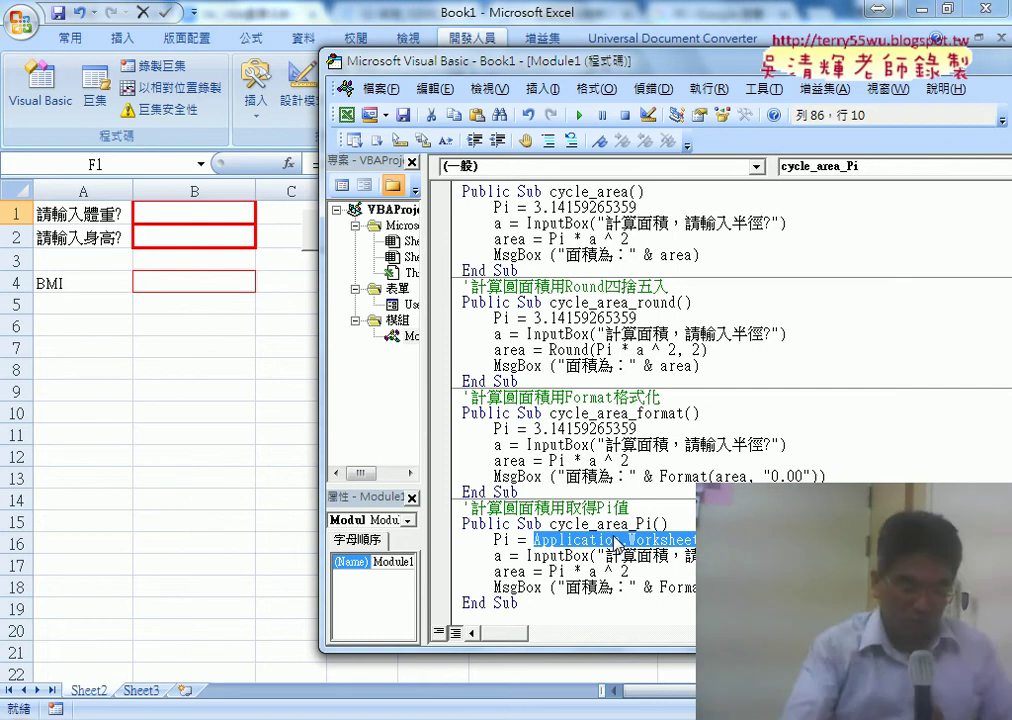
# Set breakpoints on the Pi assignment and InputBox lines of cycle_area_Pi
pyautogui.moveTo(510, 539); pyautogui.dragTo(494, 540)
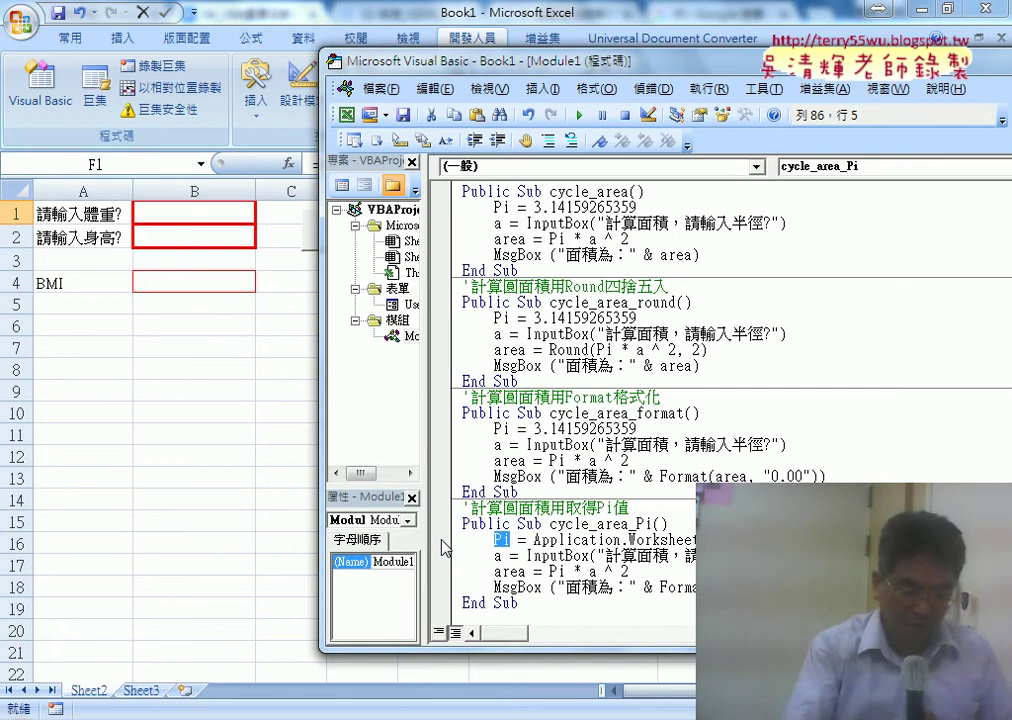
pyautogui.click(441, 541)
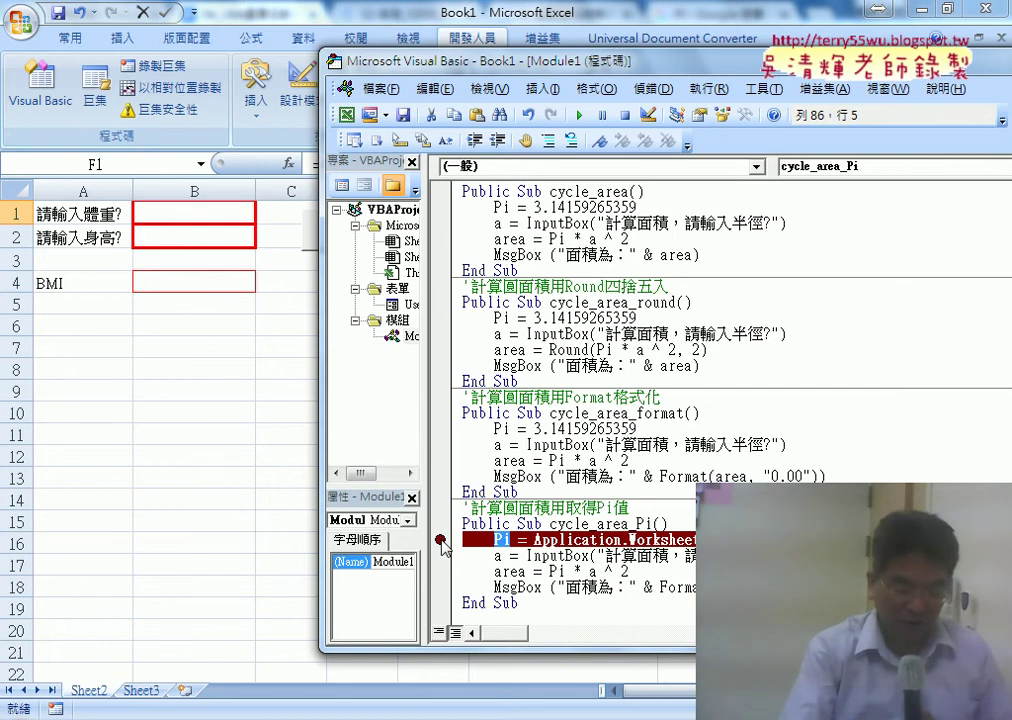
pyautogui.click(441, 541)
pyautogui.click(441, 541)
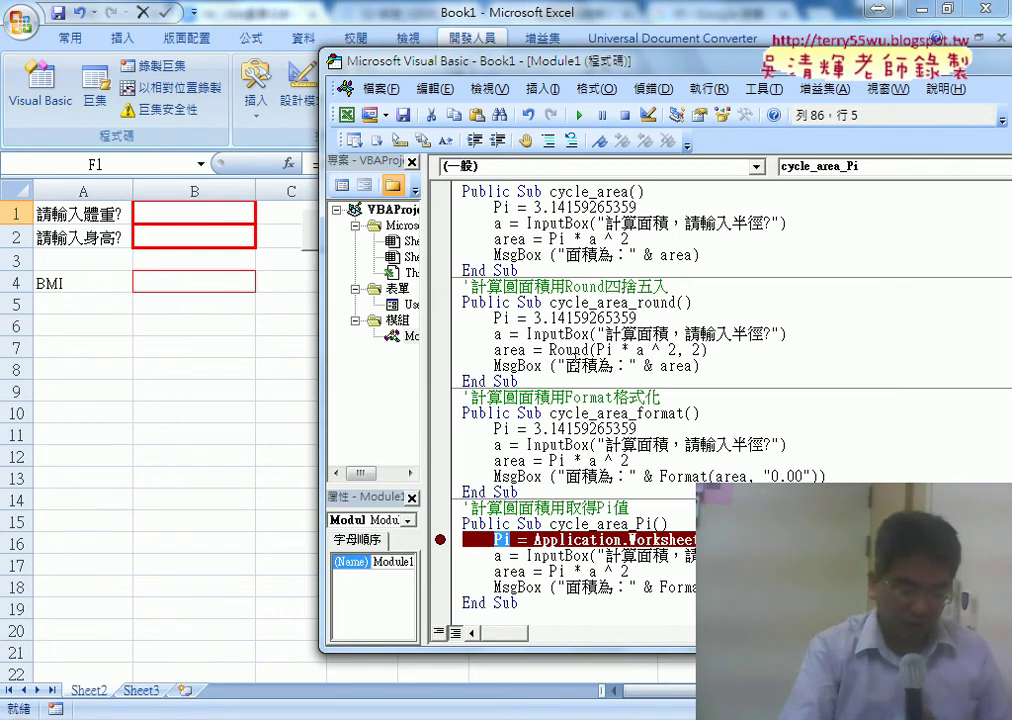
pyautogui.click(441, 556)
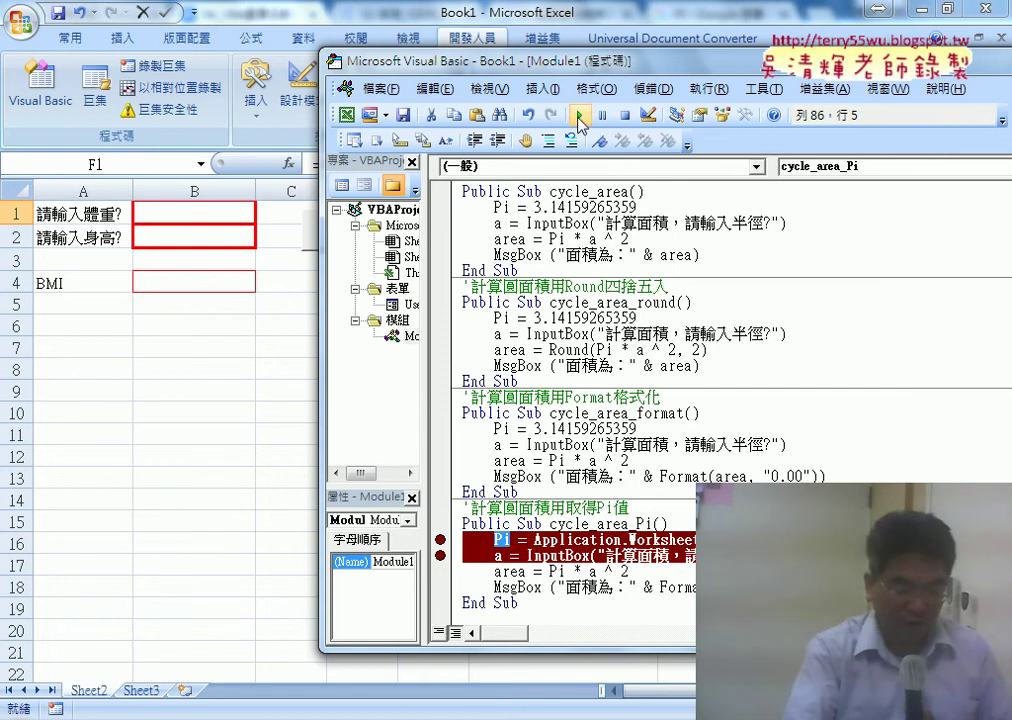
pyautogui.click(441, 556)
pyautogui.click(440, 542)
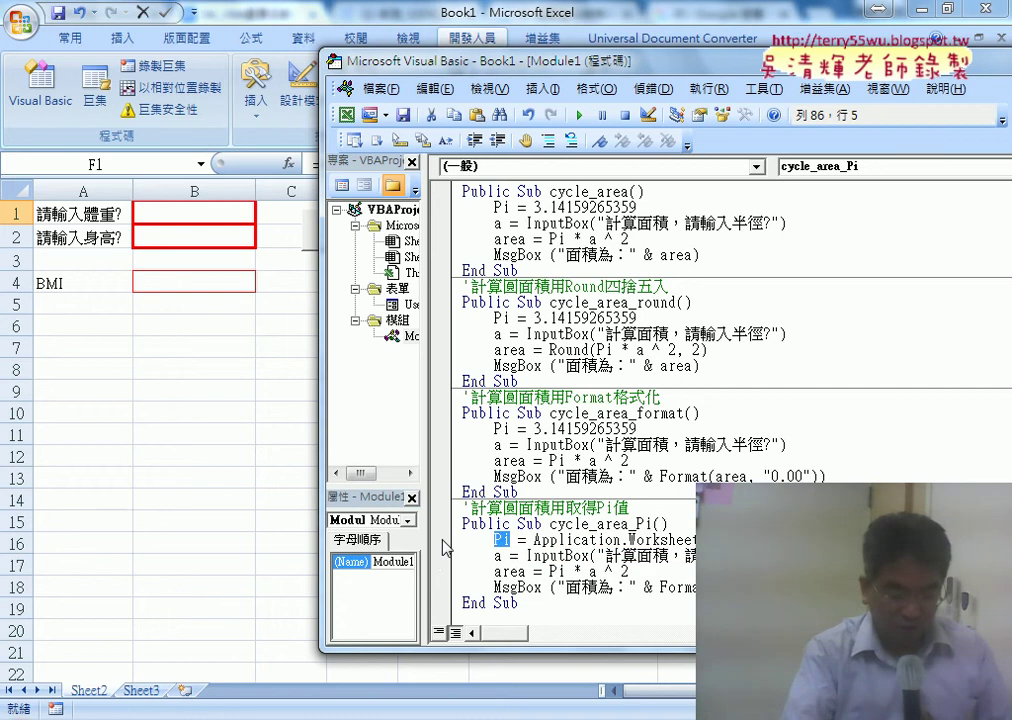
pyautogui.click(441, 541)
pyautogui.click(441, 556)
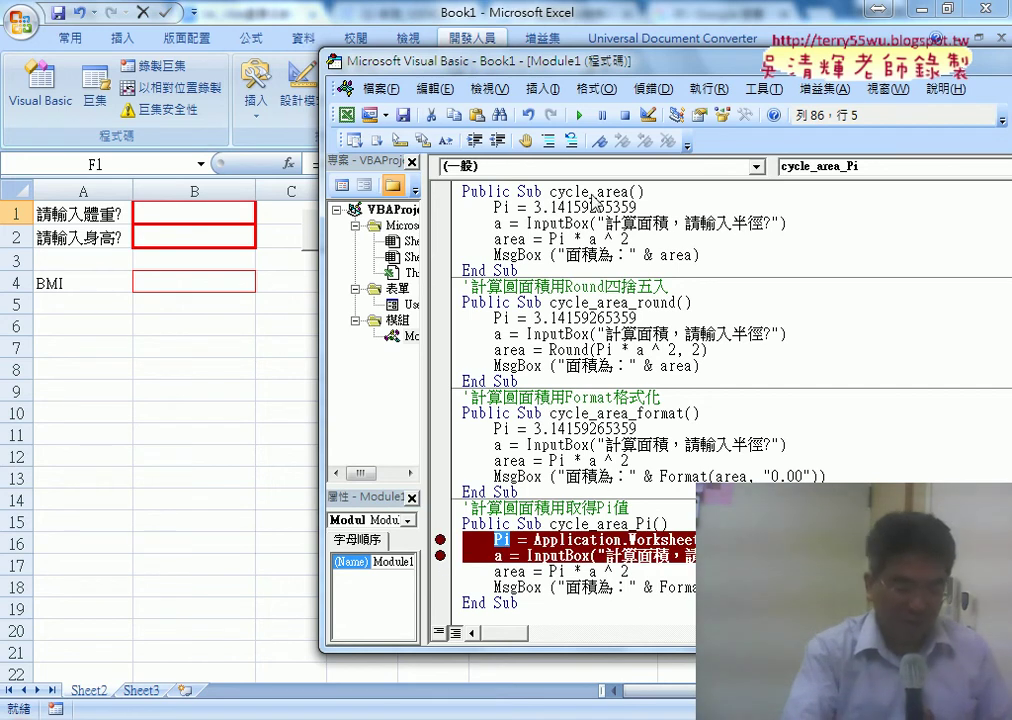
# Run the macro to the first breakpoint and step through the Pi and InputBox lines
pyautogui.click(579, 115)
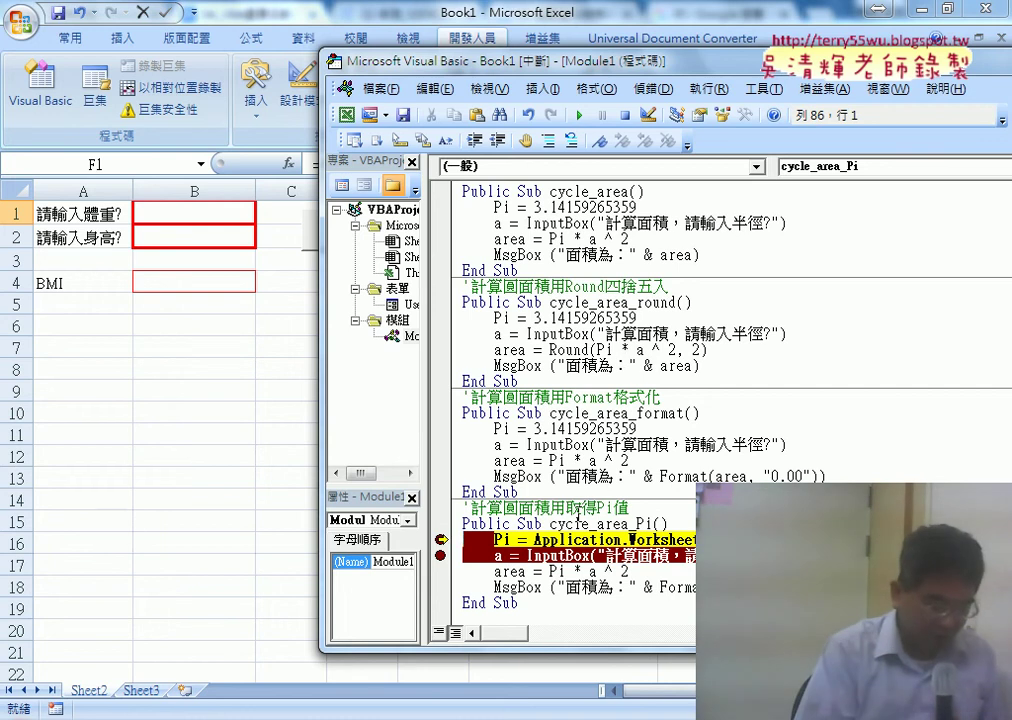
pyautogui.press('F8')
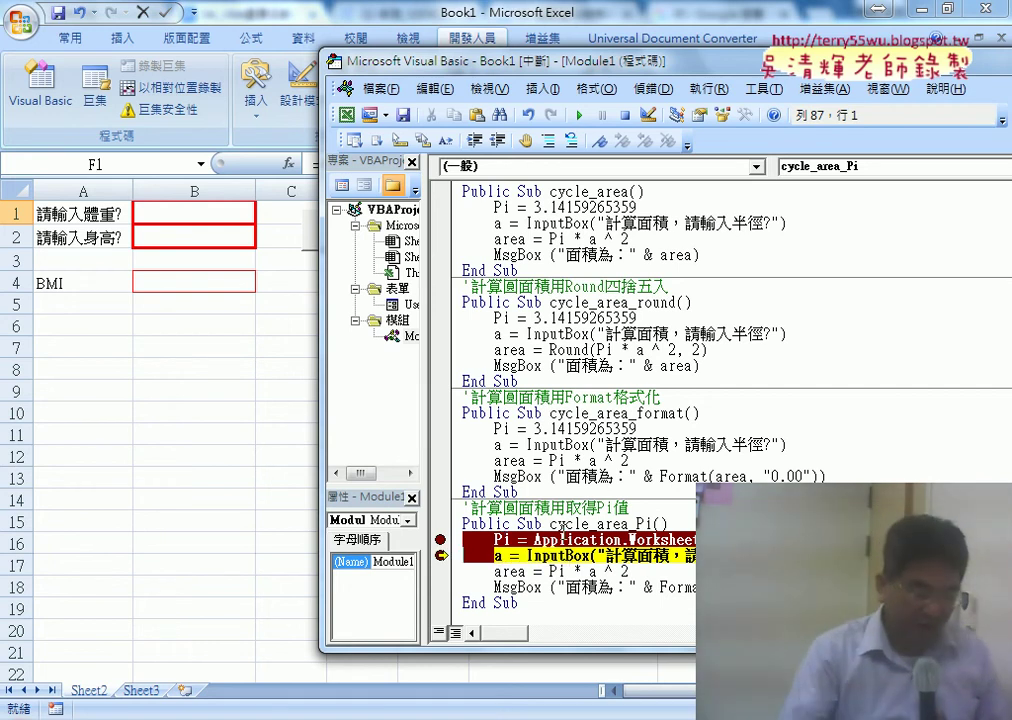
pyautogui.press('F8')
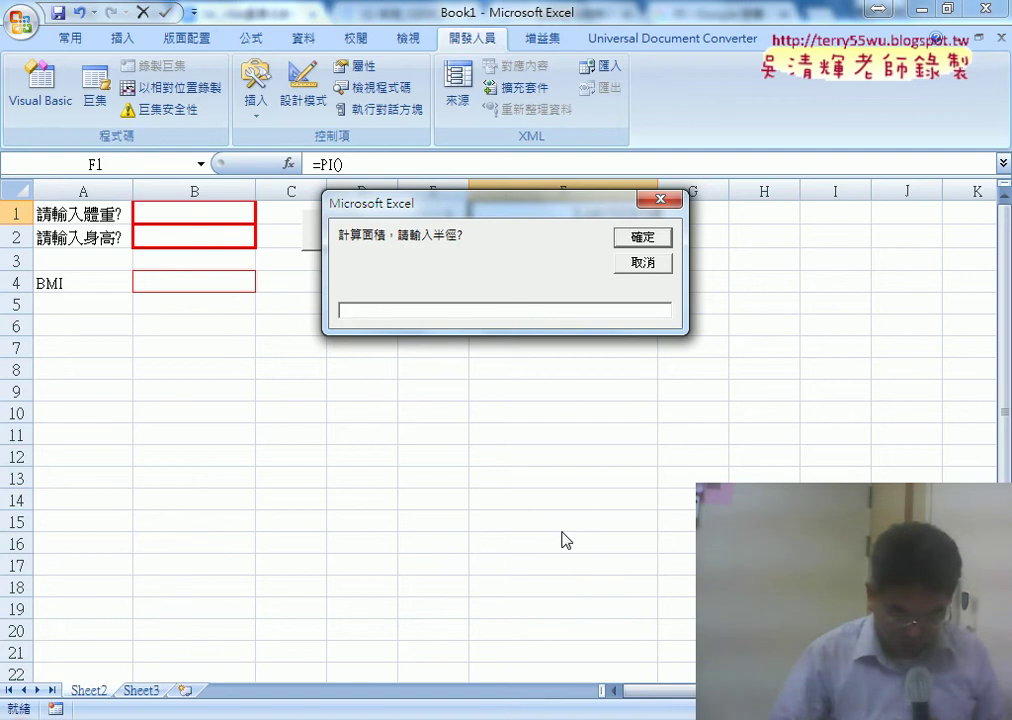
# Enter 7 as the radius and check that a holds "7" at the area line
pyautogui.write('7')
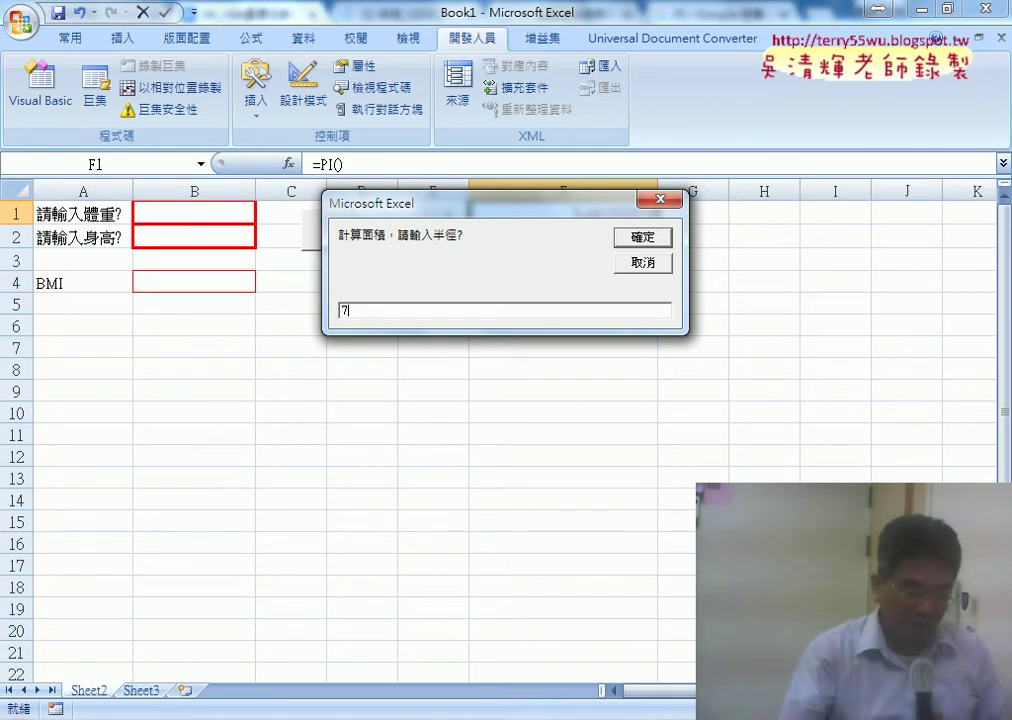
pyautogui.press('Return')
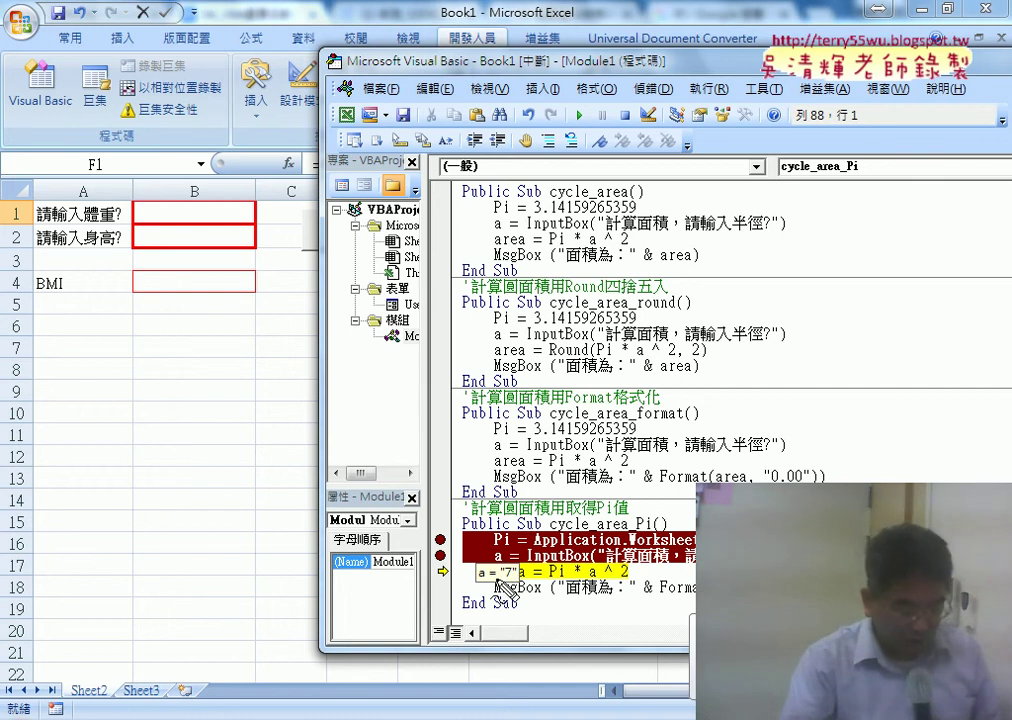
pyautogui.click(505, 570)
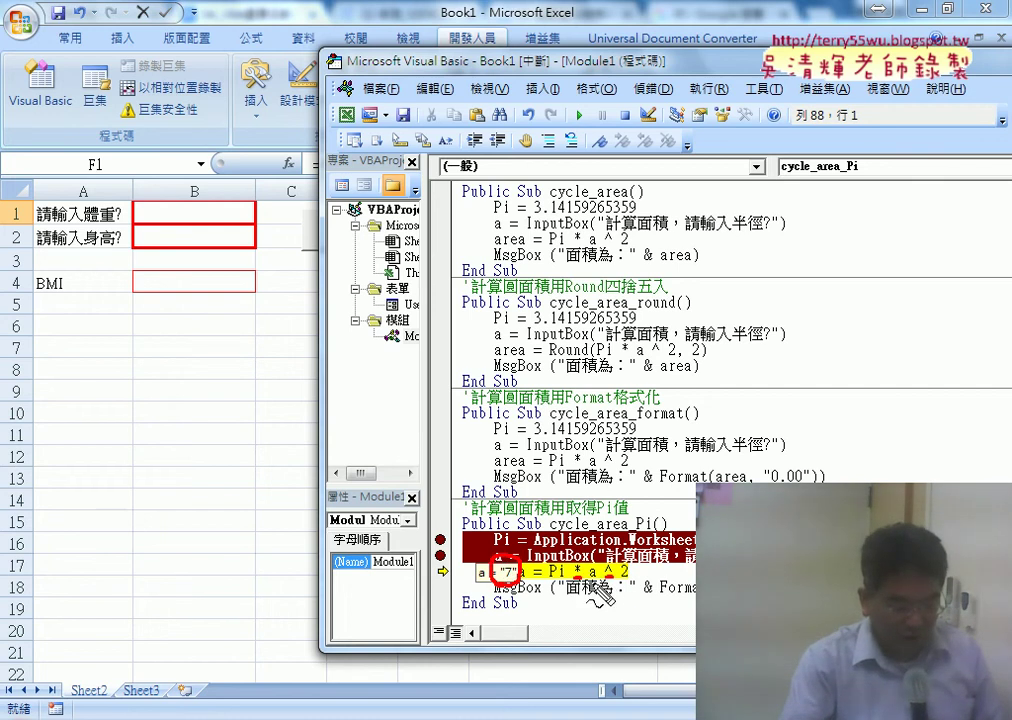
pyautogui.moveTo(597, 563); pyautogui.dragTo(600, 584)
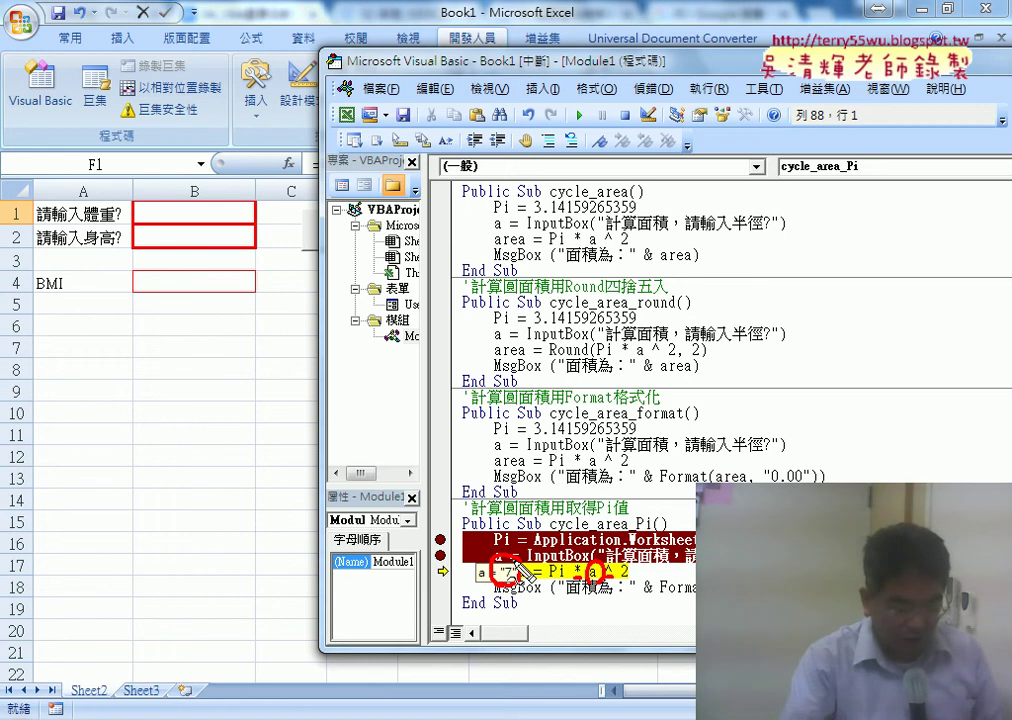
pyautogui.moveTo(517, 563)
pyautogui.mouseDown()
pyautogui.moveTo(599, 535)
pyautogui.moveTo(634, 541)
pyautogui.mouseUp()
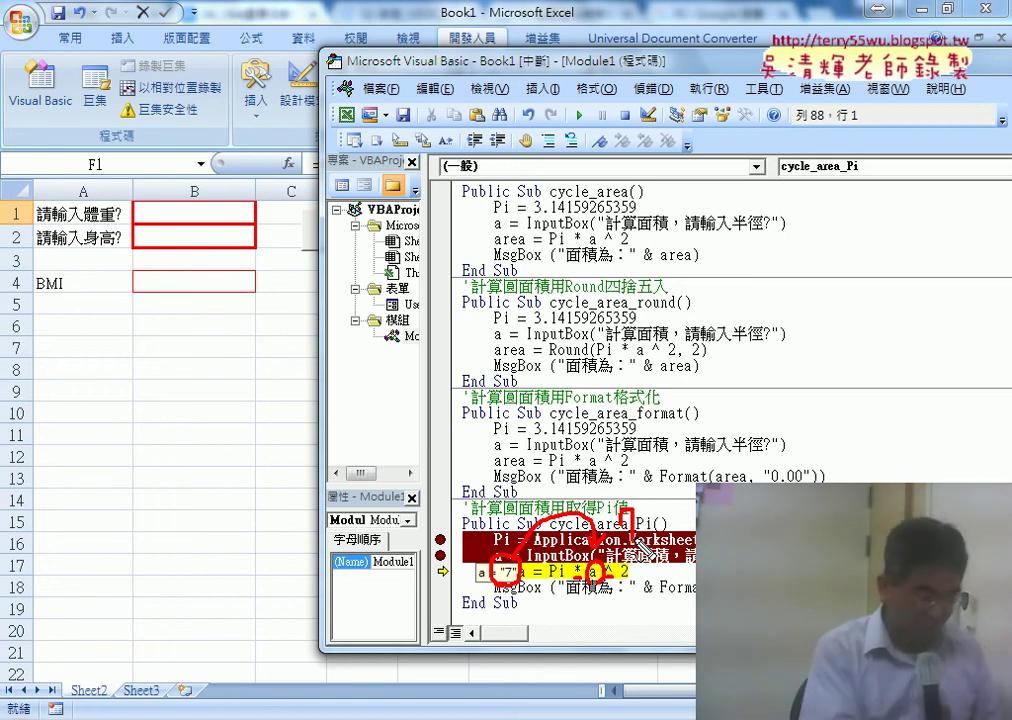
pyautogui.press('Escape')
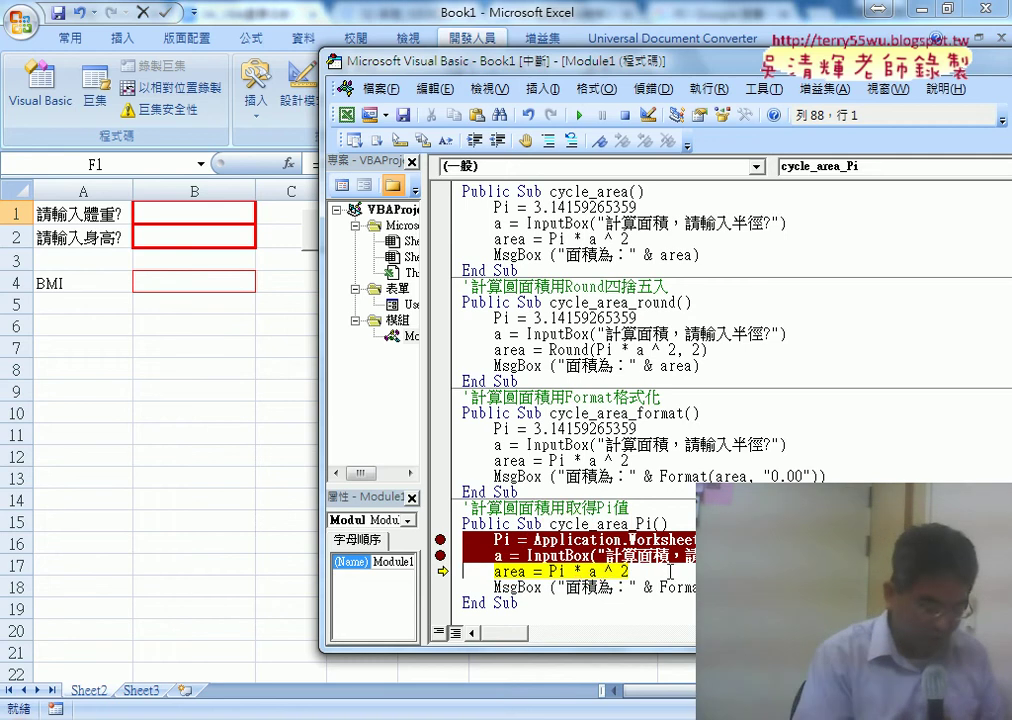
# Step through the area calculation, dismiss the 面積為：153.94 message, and clear both breakpoints
pyautogui.press('F8')
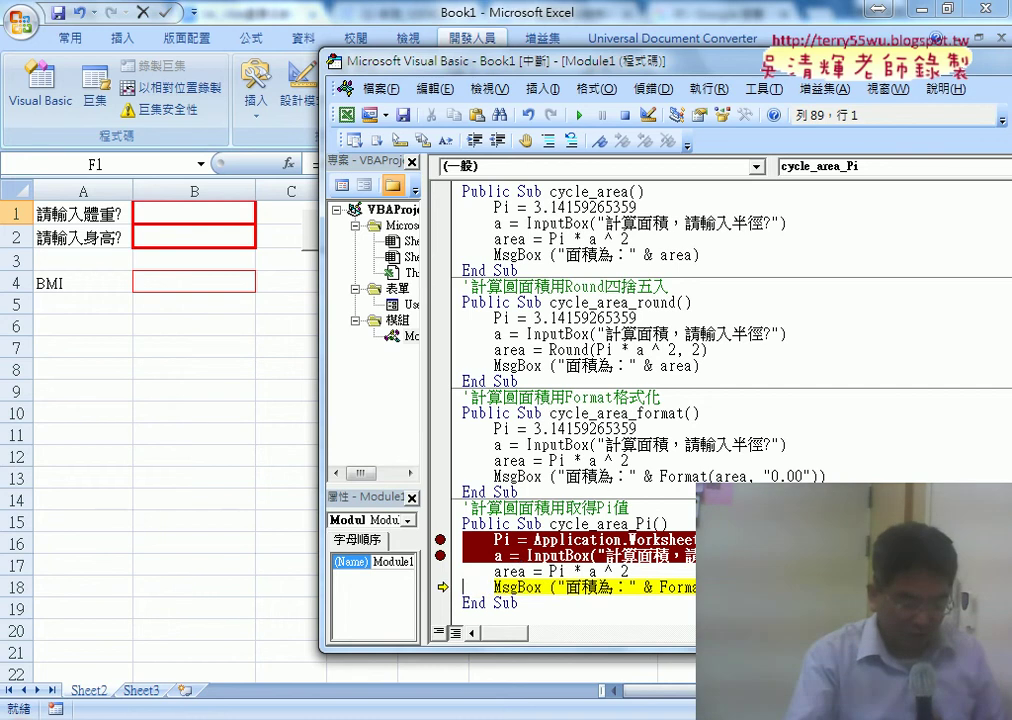
pyautogui.press('End')
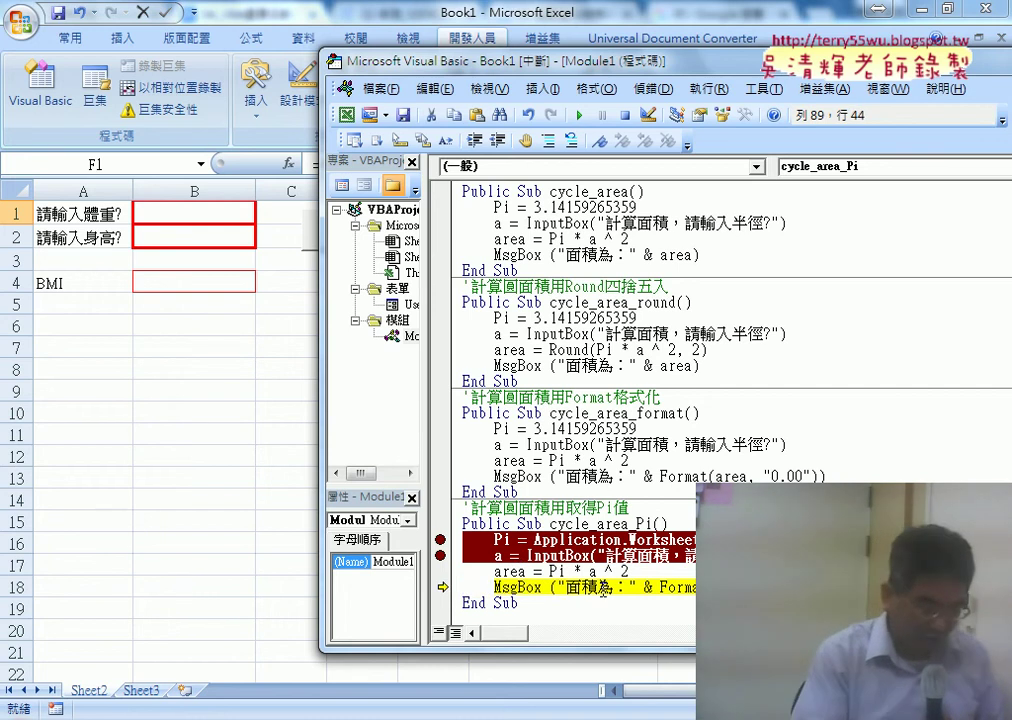
pyautogui.press('F5')
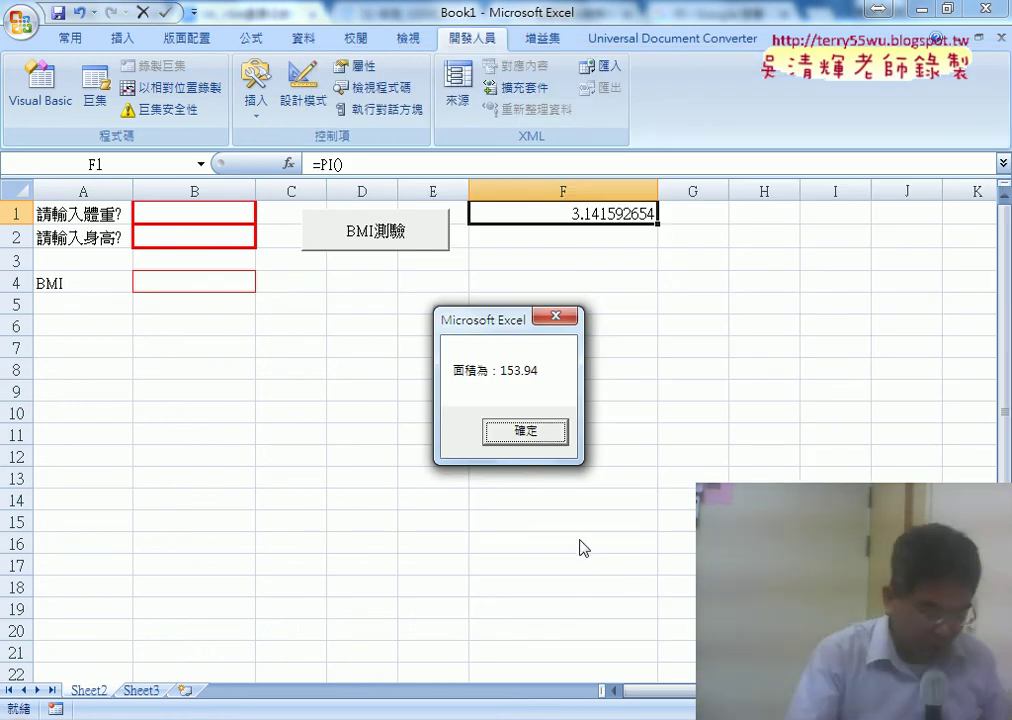
pyautogui.click(526, 430)
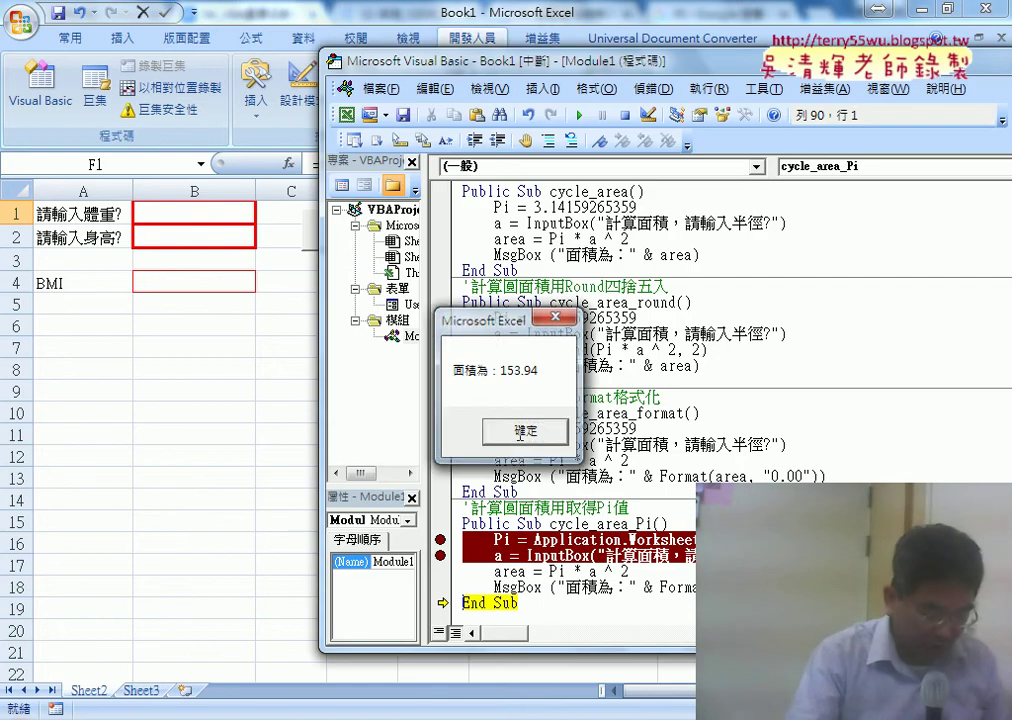
pyautogui.click(440, 540)
pyautogui.click(440, 555)
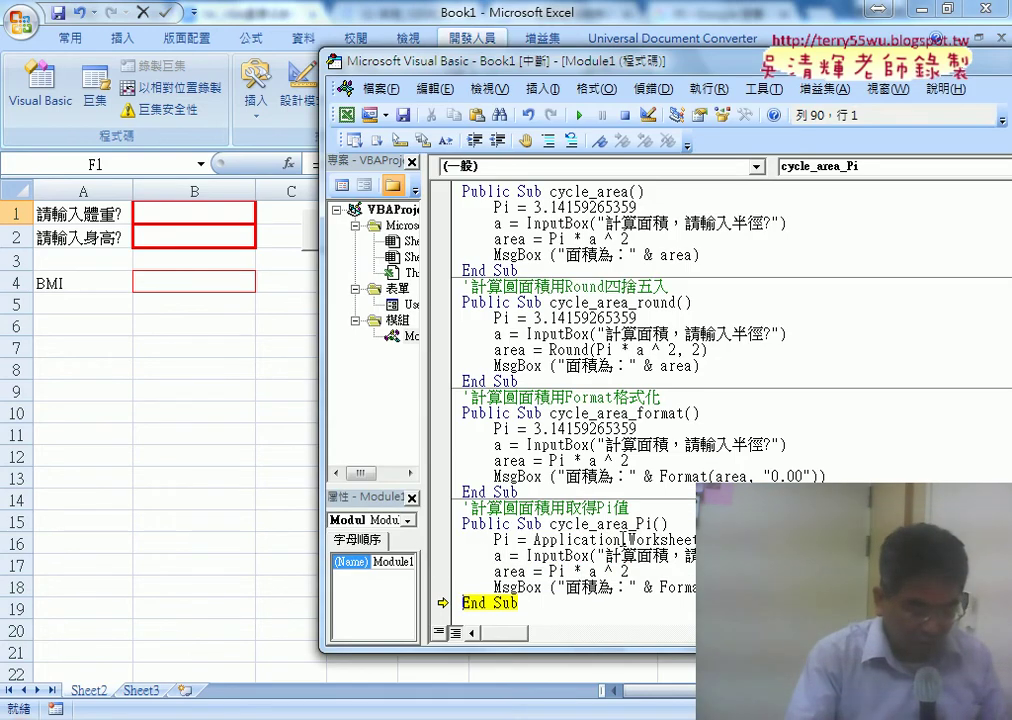
# Replace the text after Application with a dot and browse the Application member list
pyautogui.moveTo(534, 539); pyautogui.dragTo(622, 540)
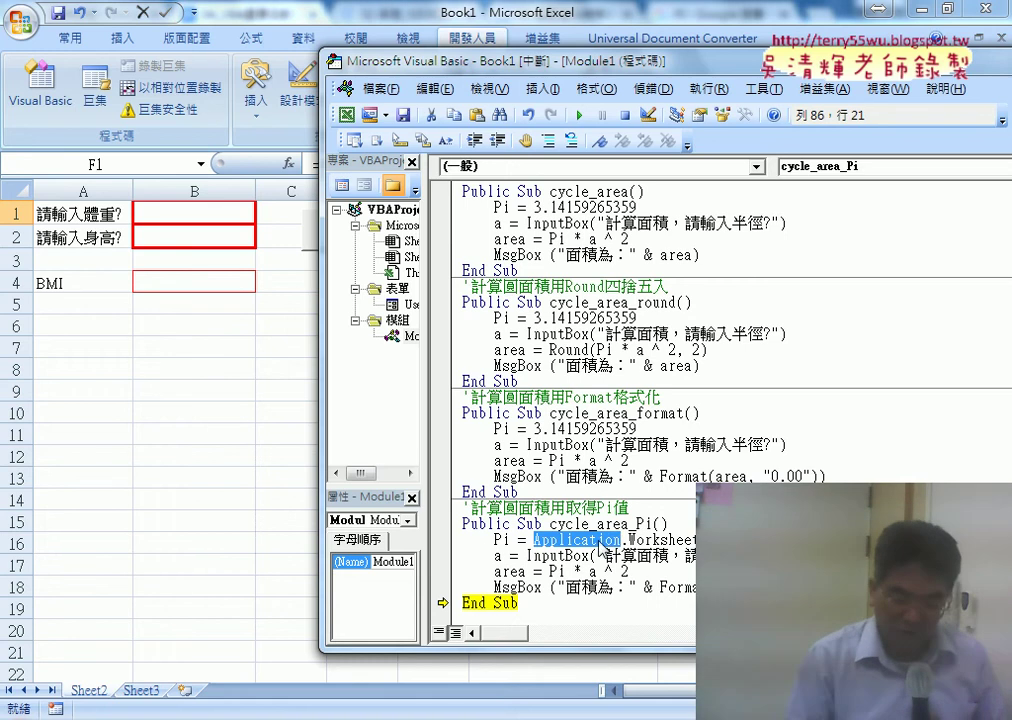
pyautogui.moveTo(578, 540)
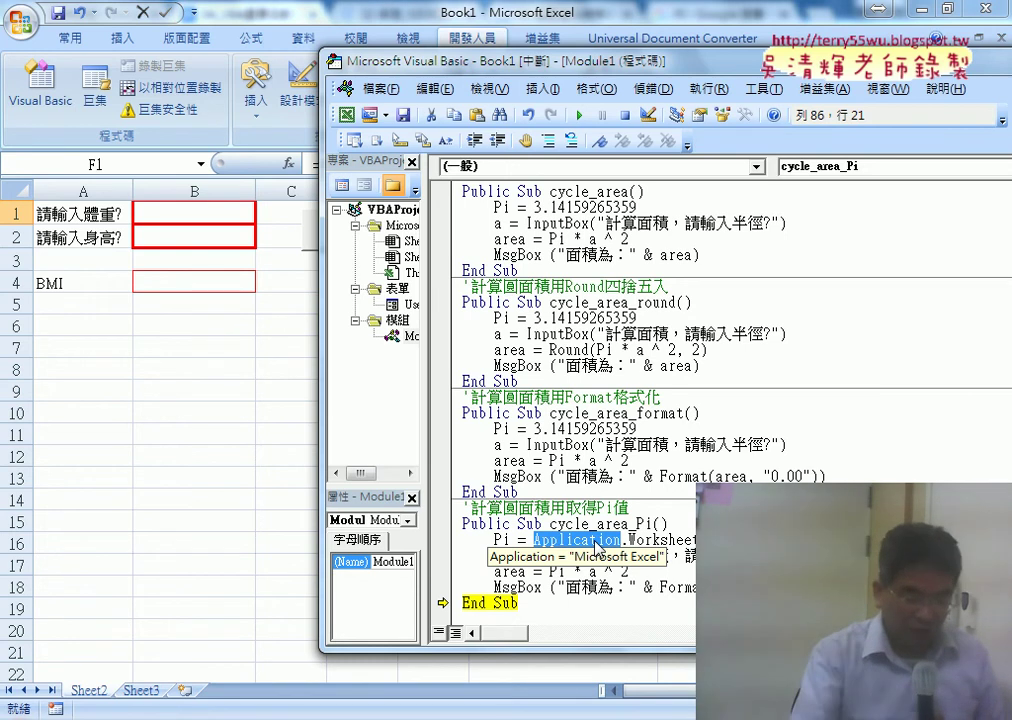
pyautogui.click(583, 540)
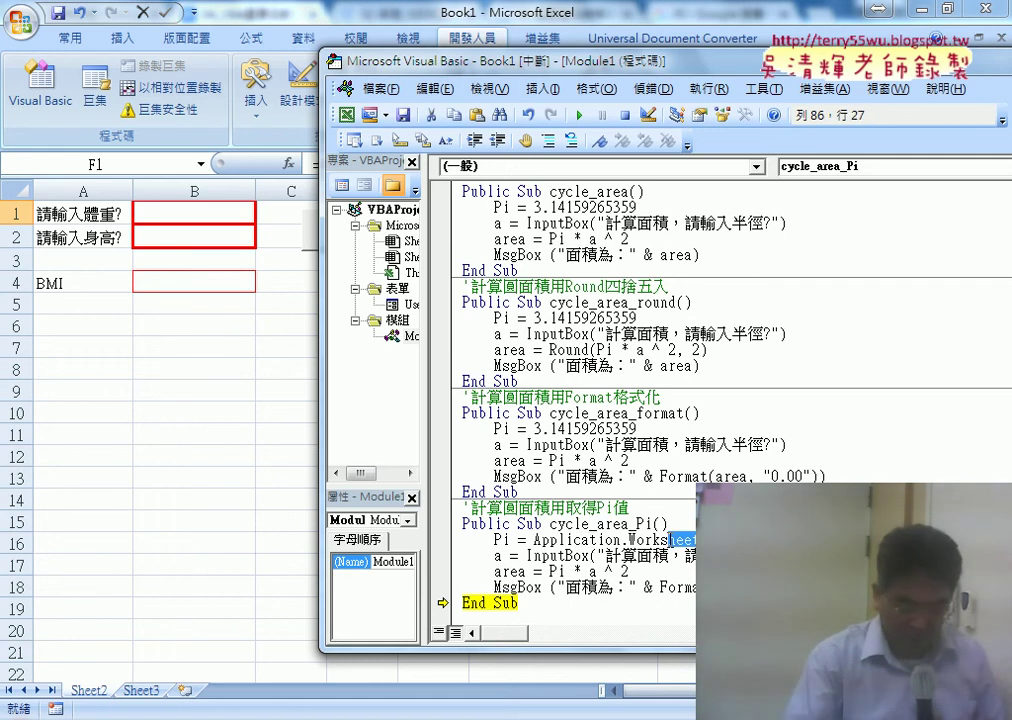
pyautogui.moveTo(740, 540); pyautogui.dragTo(621, 540)
pyautogui.write('.')
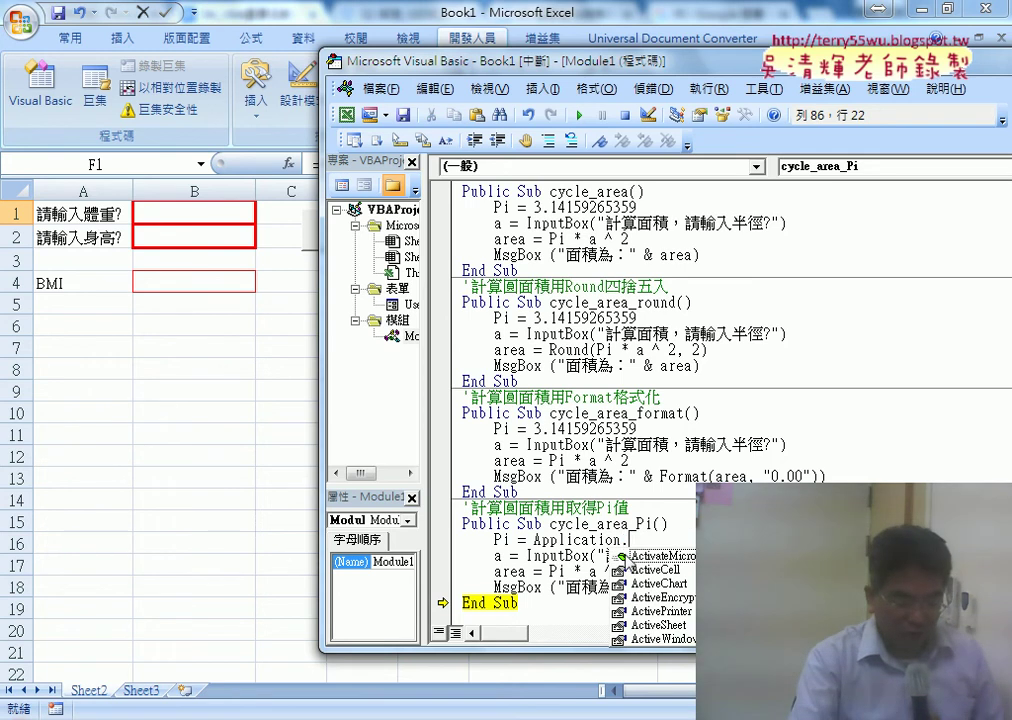
pyautogui.scroll(-5, 655, 597)
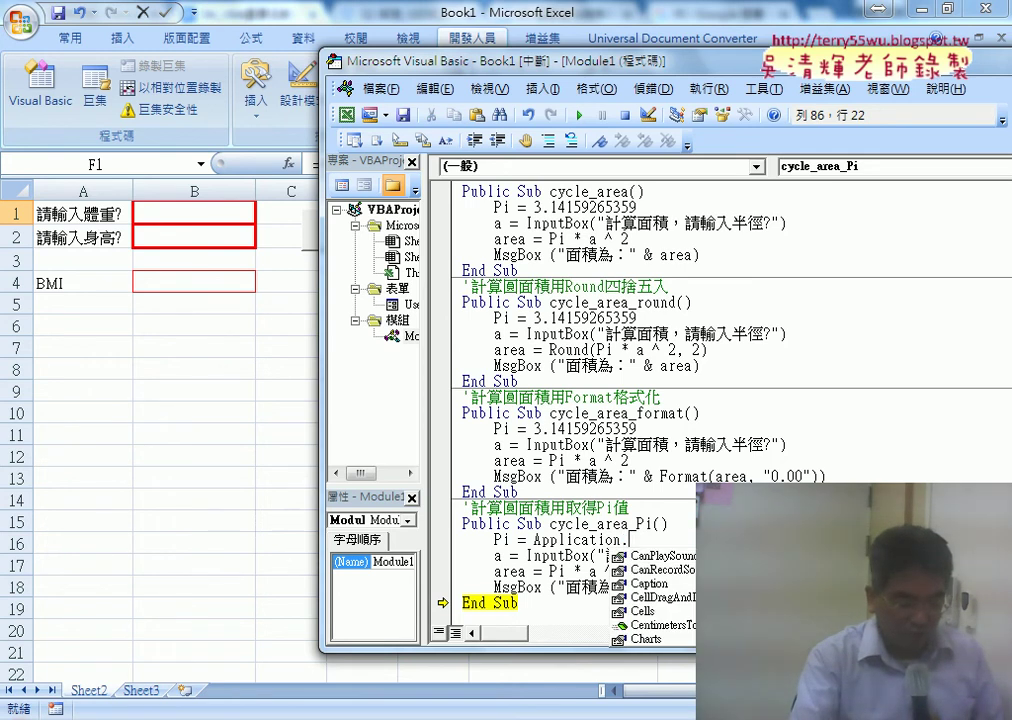
pyautogui.scroll(-5, 655, 597)
pyautogui.scroll(-5, 655, 597)
pyautogui.scroll(-5, 655, 597)
pyautogui.scroll(-10, 655, 597)
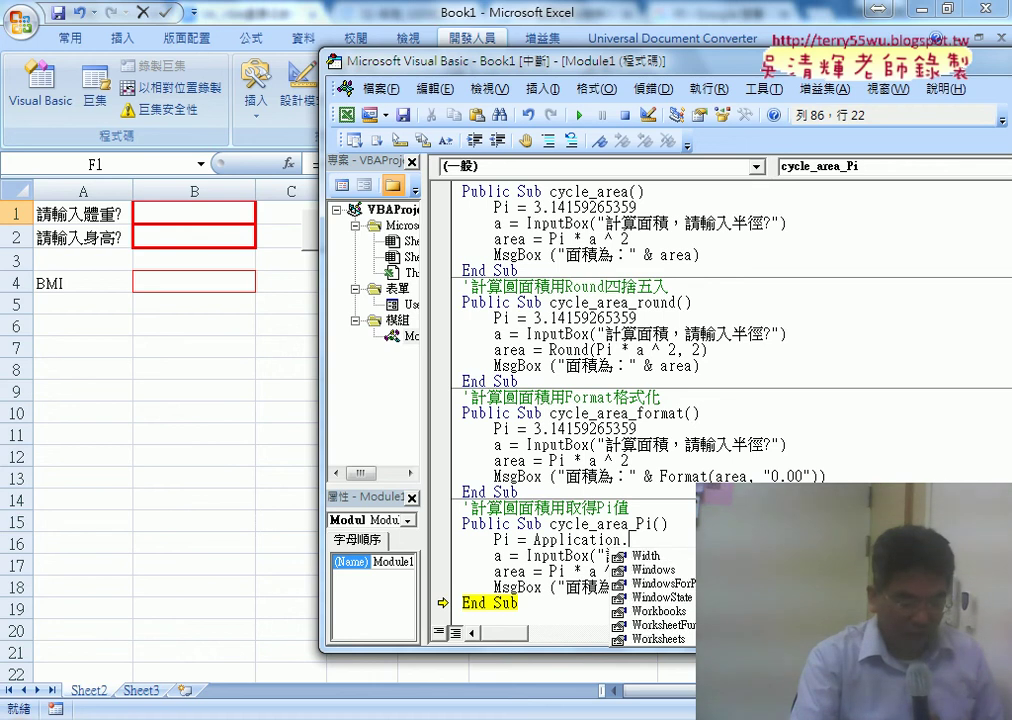
pyautogui.scroll(20, 655, 597)
pyautogui.scroll(-3, 655, 597)
pyautogui.scroll(-10, 655, 597)
pyautogui.scroll(-10, 655, 597)
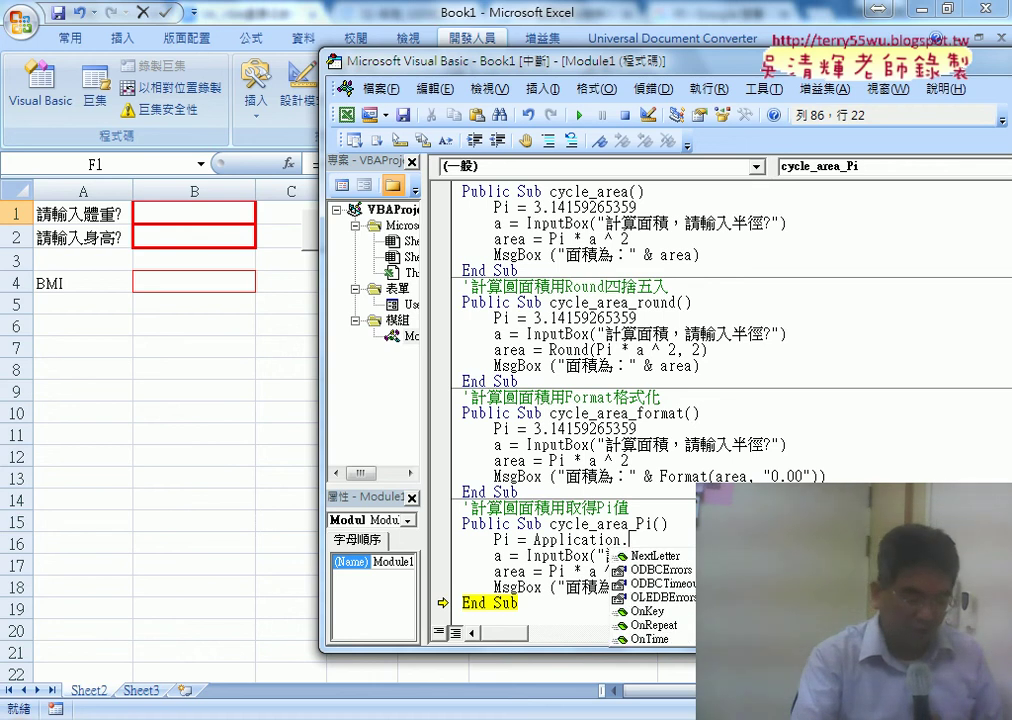
pyautogui.scroll(-10, 655, 597)
pyautogui.scroll(-5, 655, 597)
pyautogui.scroll(20, 655, 597)
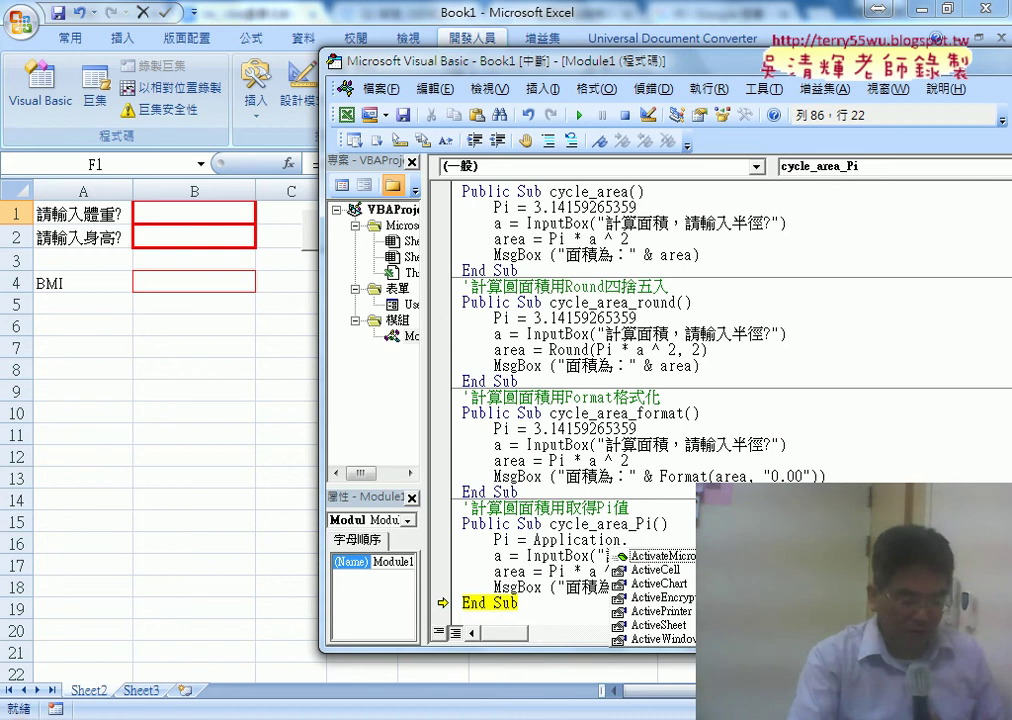
# Dismiss the compile error, delete the trailing dot after Application, and open Help on Application
pyautogui.click(662, 548)
pyautogui.click(526, 462)
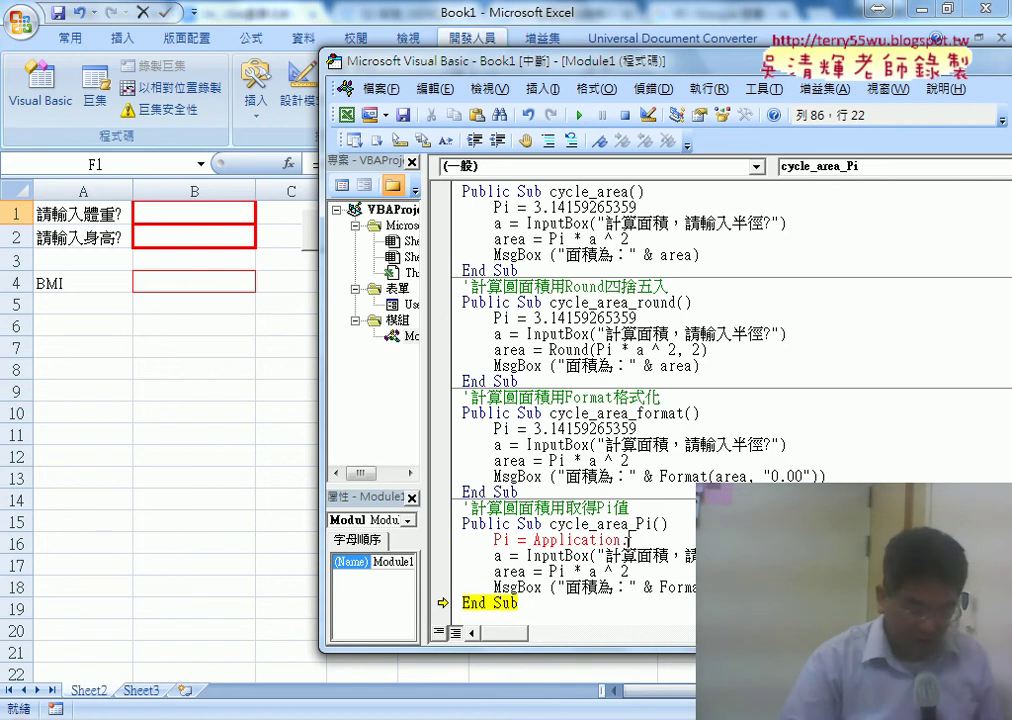
pyautogui.press('BackSpace')
pyautogui.press('Left')
pyautogui.press('Left')
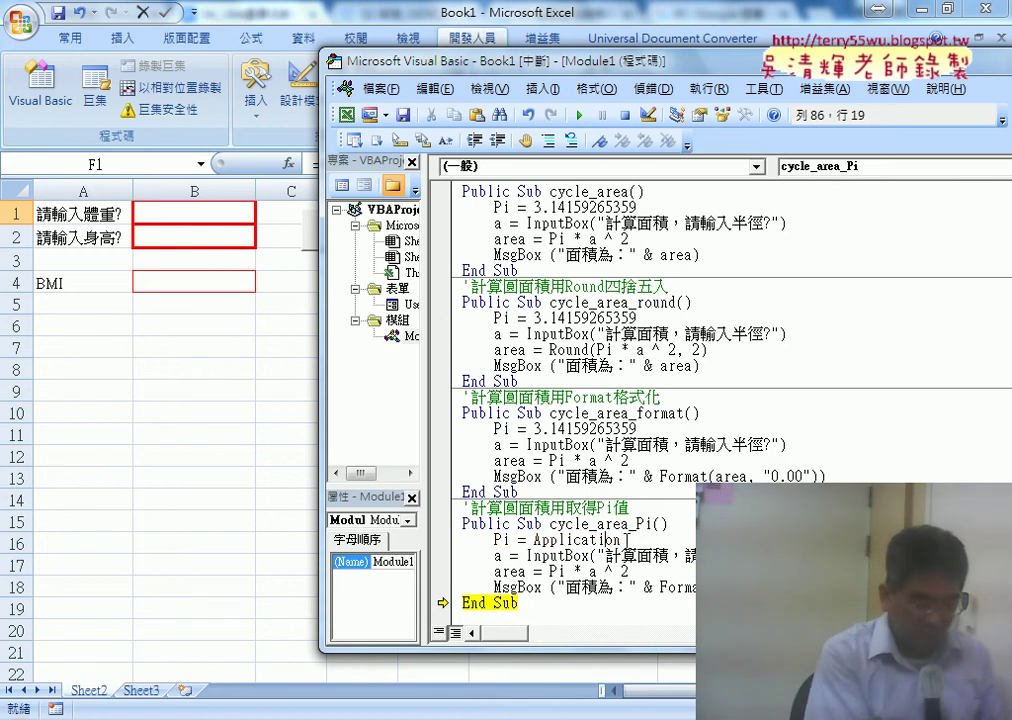
pyautogui.press('F1')
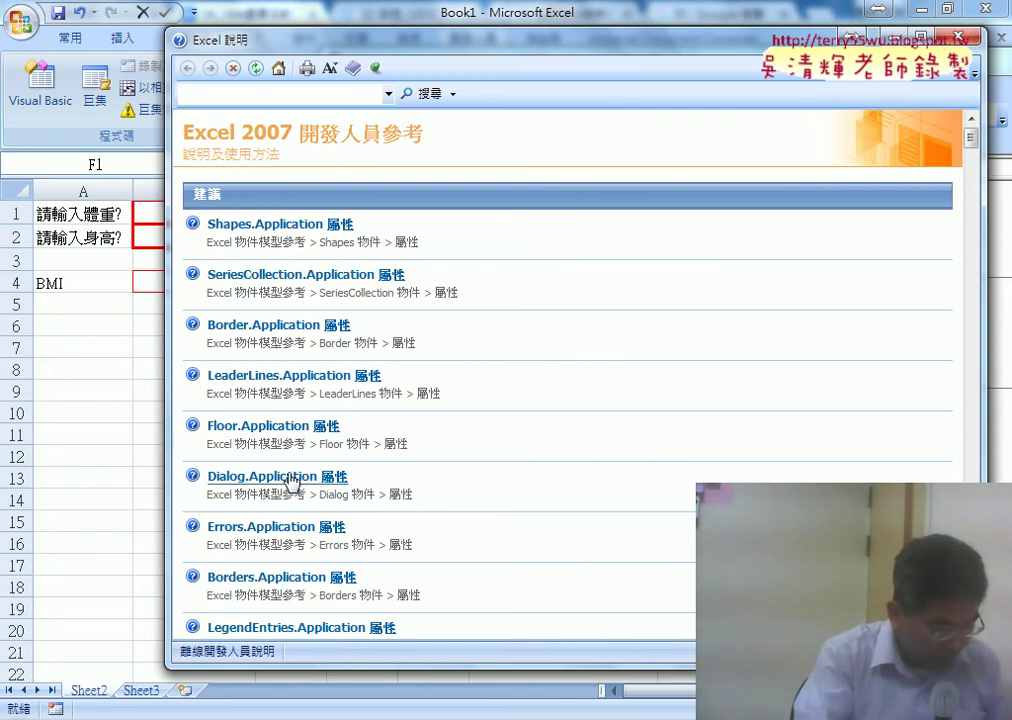
# Return to the Excel Help home page and briefly visit the Visual Basic language reference
pyautogui.scroll(-3, 545, 444)
pyautogui.scroll(-2, 545, 444)
pyautogui.scroll(5, 545, 444)
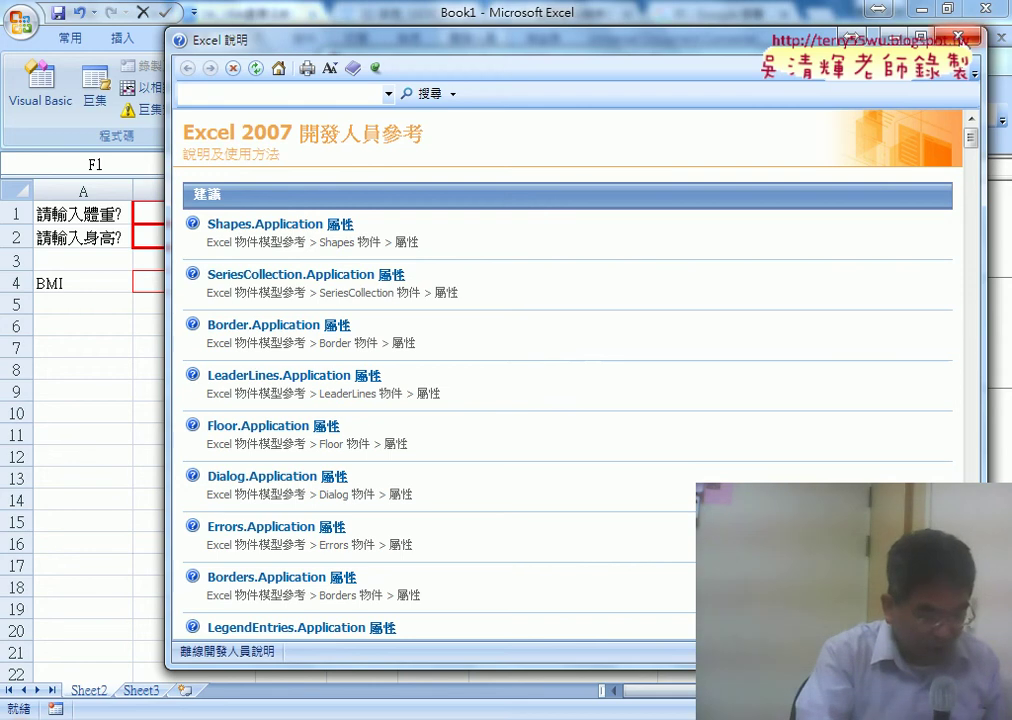
pyautogui.hotkey('alt', 'Tab')
pyautogui.press('F1')
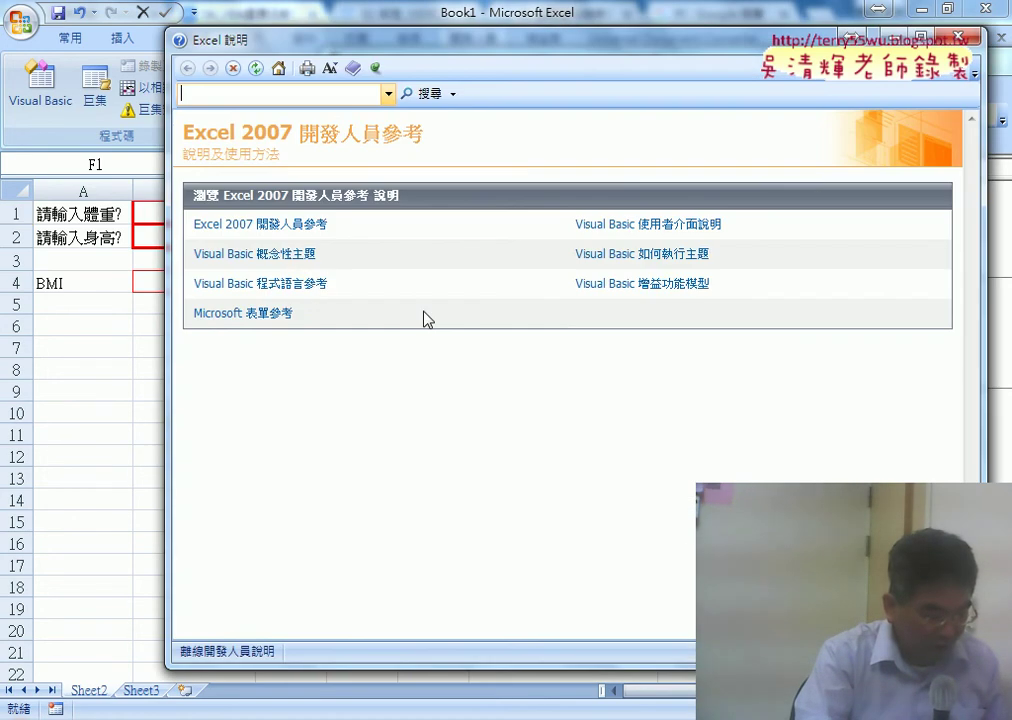
pyautogui.click(306, 289)
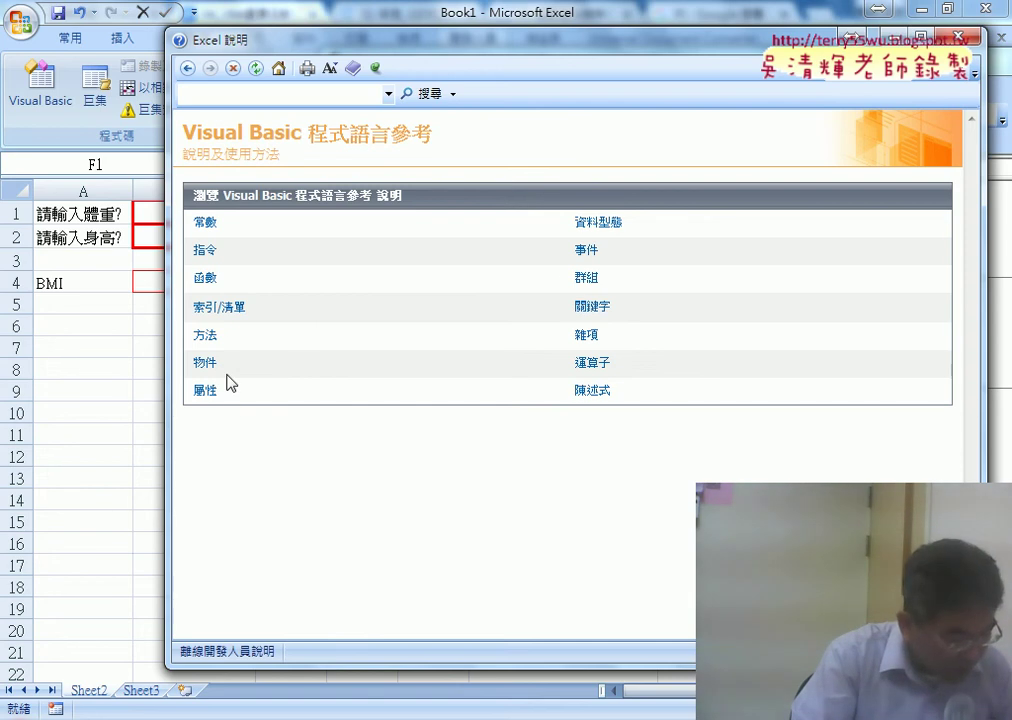
pyautogui.click(188, 68)
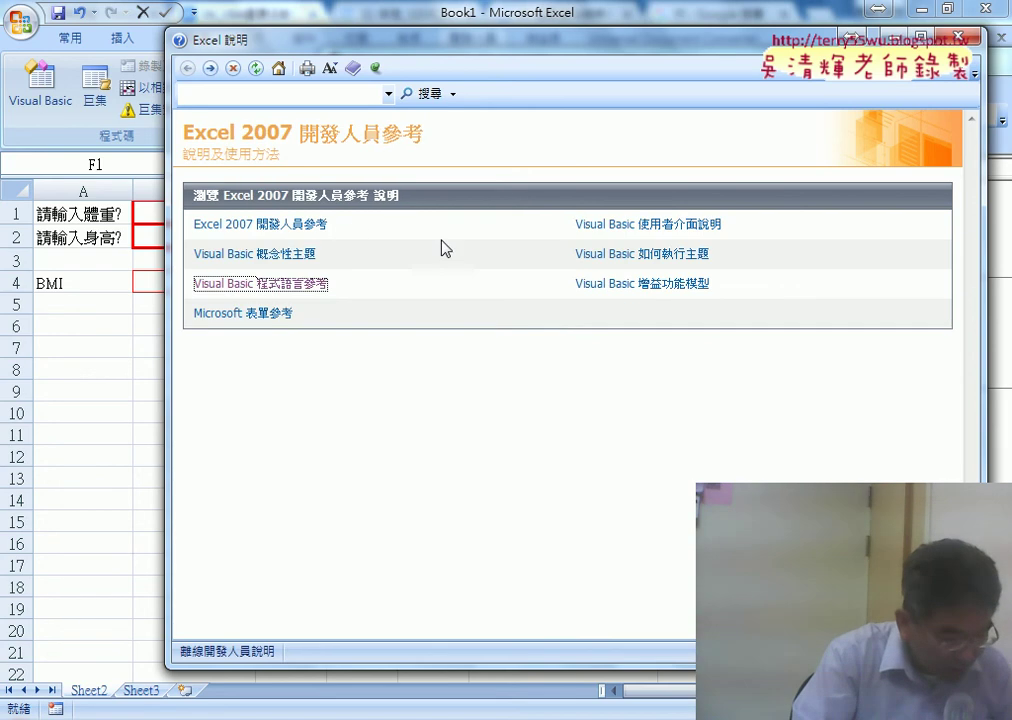
# Open Excel 2007 開發人員參考 and then the Excel 物件模型參考 page
pyautogui.click(320, 225)
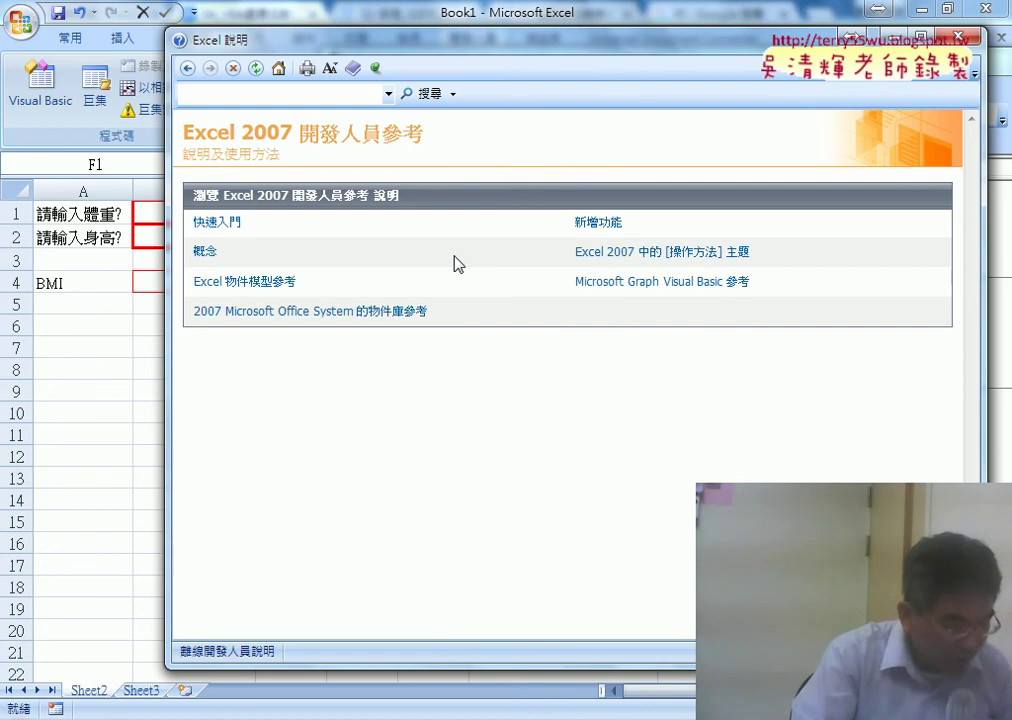
pyautogui.click(188, 69)
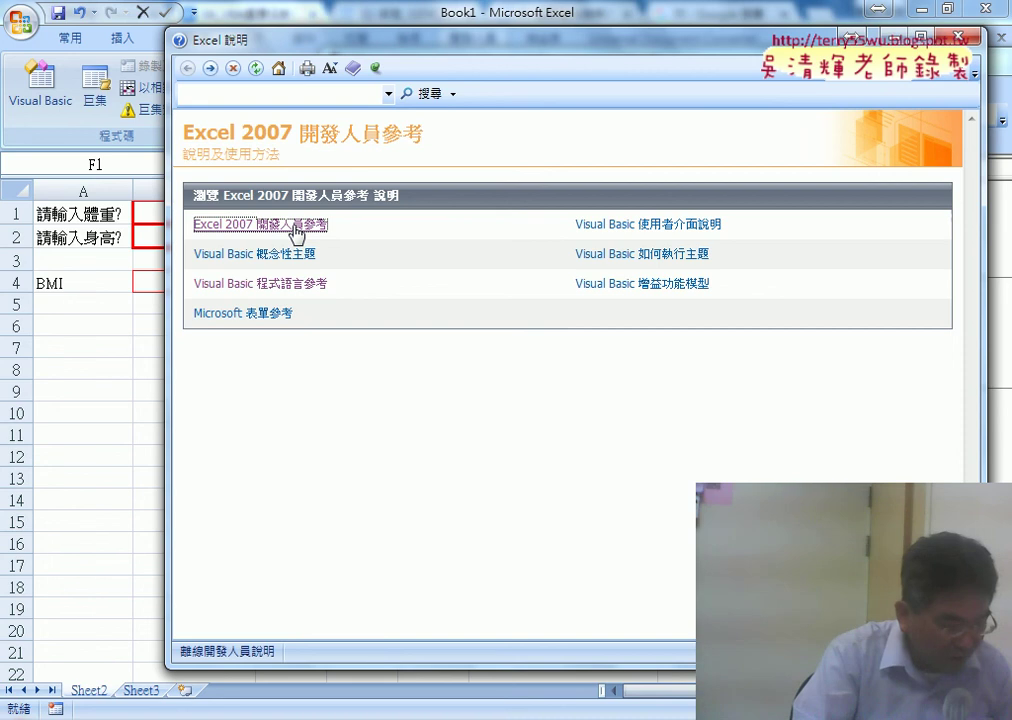
pyautogui.click(296, 232)
pyautogui.click(268, 287)
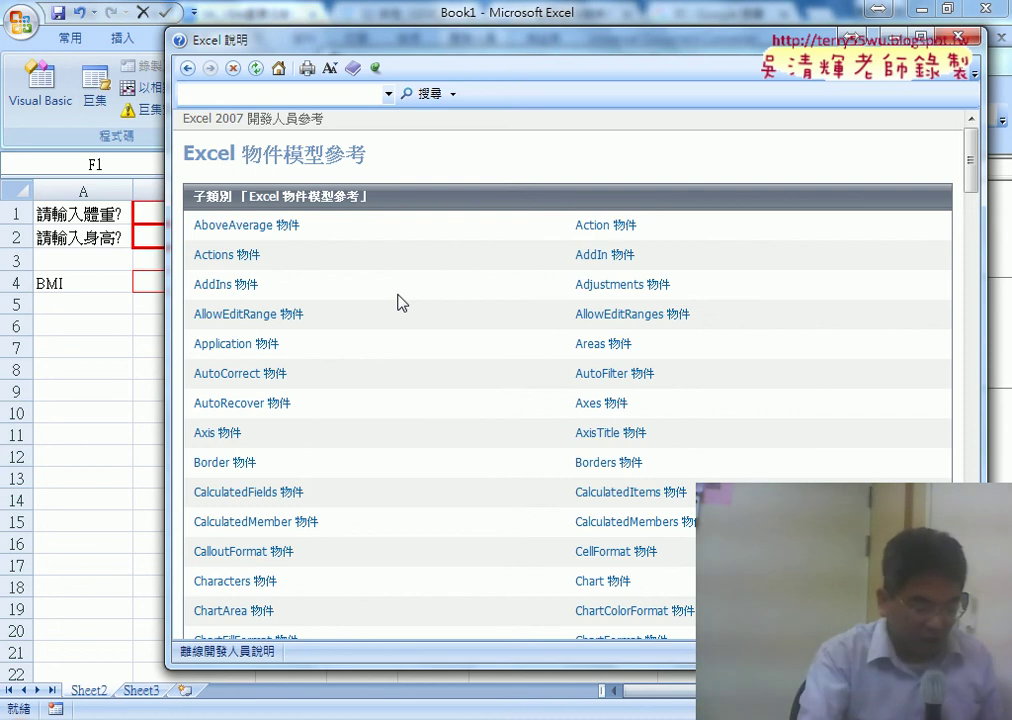
pyautogui.scroll(-2, 418, 311)
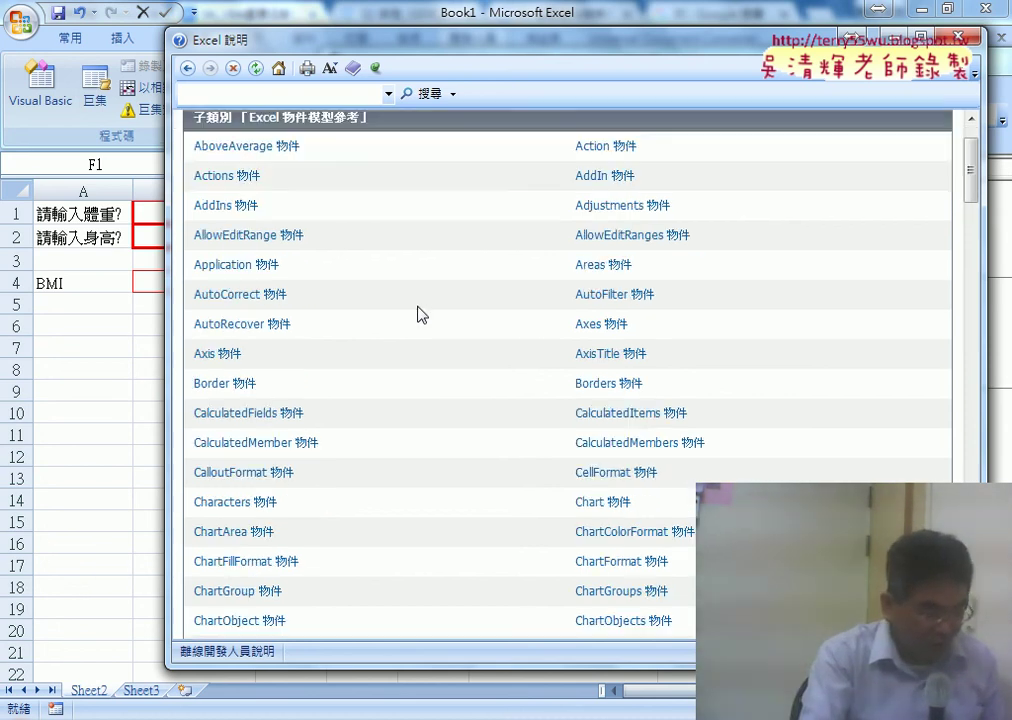
pyautogui.scroll(2, 418, 314)
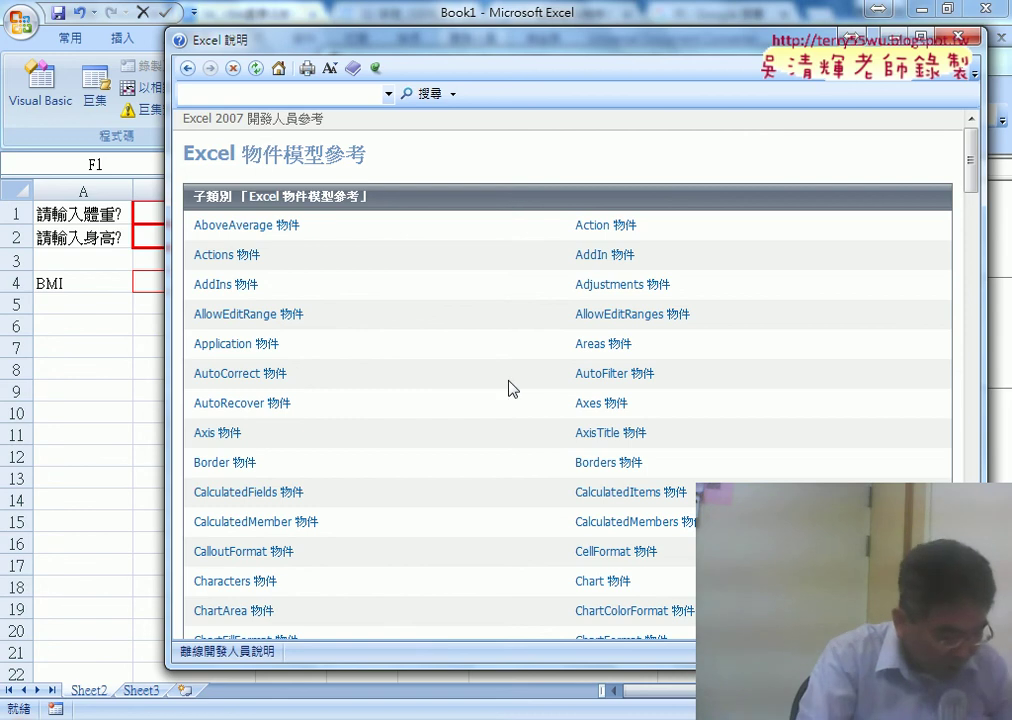
# Open the Application 物件 page and then its Application 物件成員 topic
pyautogui.click(263, 345)
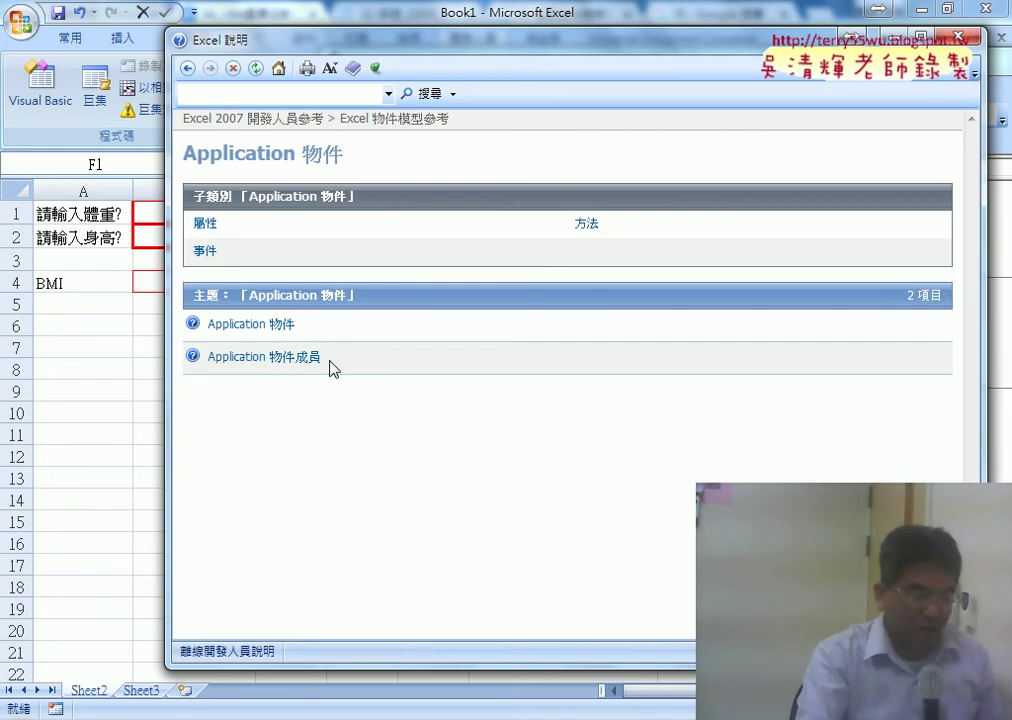
pyautogui.moveTo(326, 358); pyautogui.dragTo(297, 358)
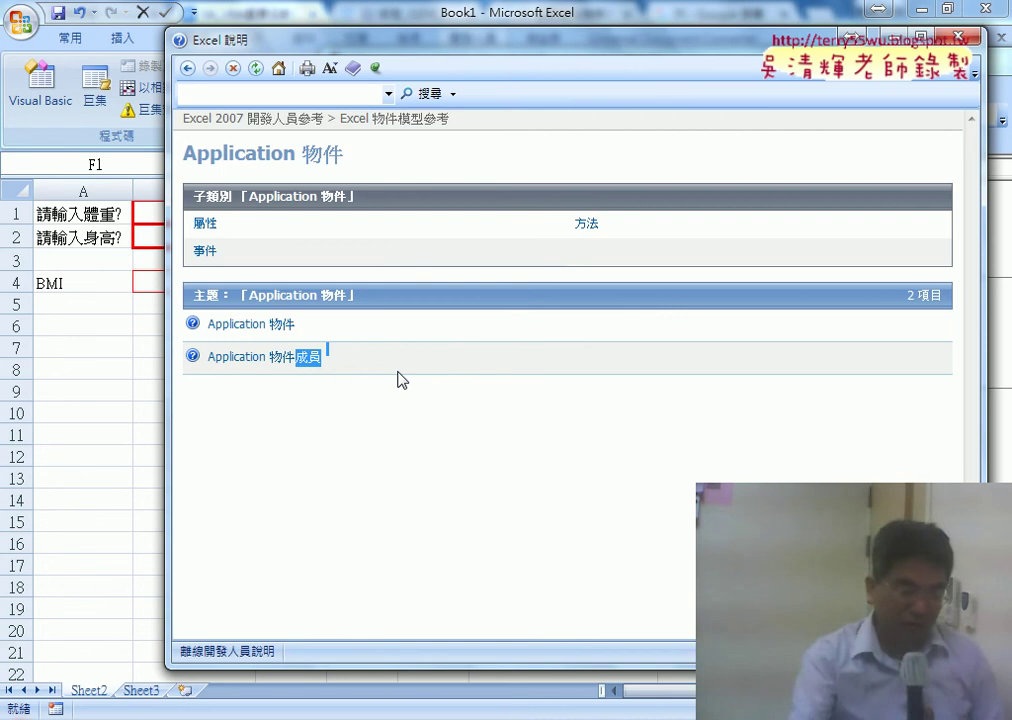
pyautogui.click(294, 368)
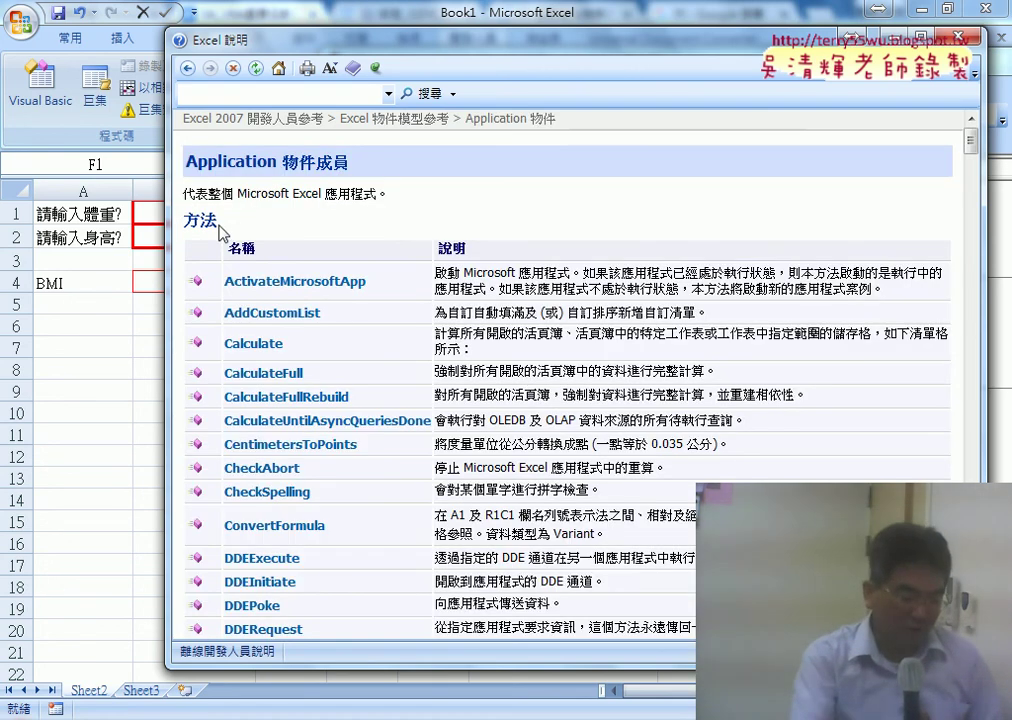
# Scroll down the 方法 table and open the OnTime method page
pyautogui.doubleClick(216, 222)
pyautogui.scroll(-5, 519, 422)
pyautogui.scroll(-2, 519, 422)
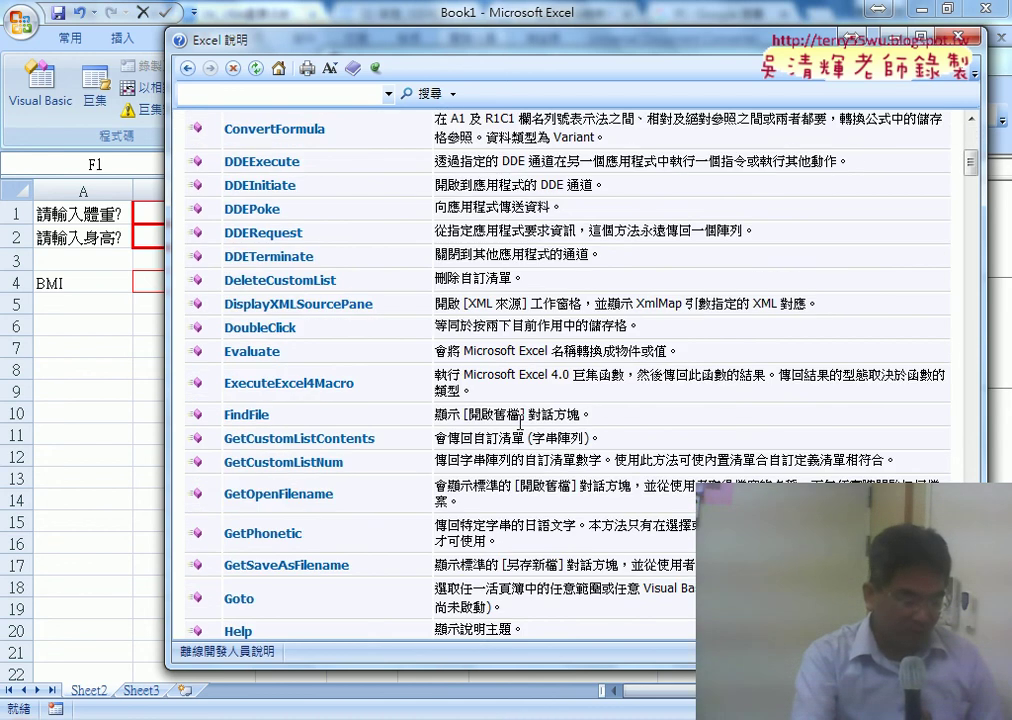
pyautogui.scroll(-3, 519, 422)
pyautogui.scroll(-1, 519, 423)
pyautogui.scroll(-3, 519, 422)
pyautogui.scroll(-3, 519, 422)
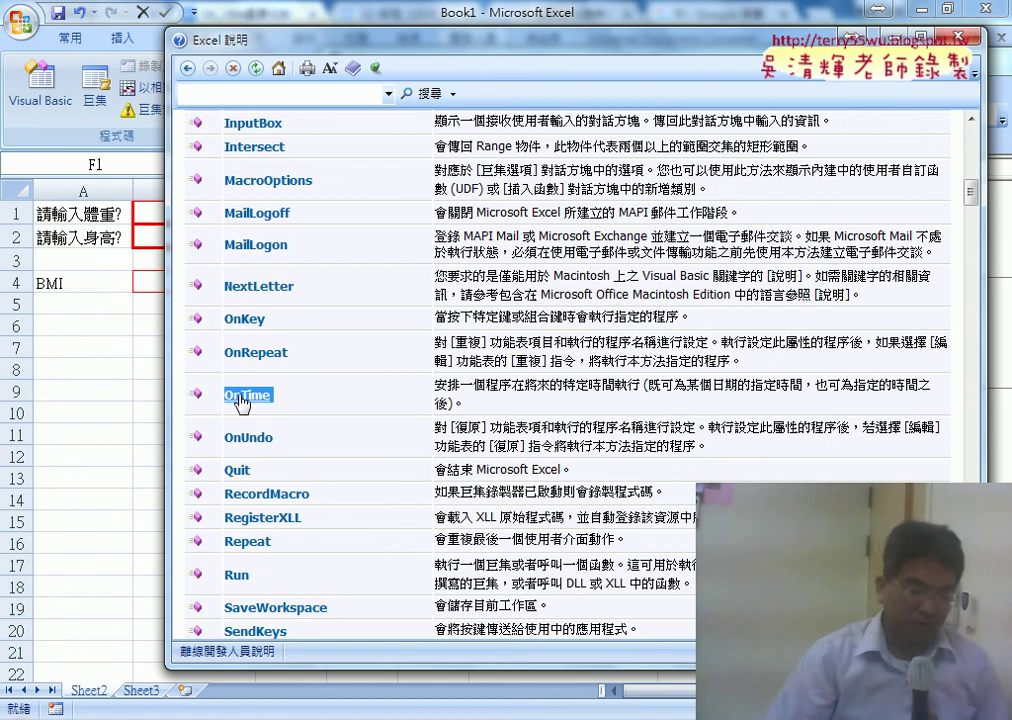
pyautogui.moveTo(224, 395); pyautogui.dragTo(275, 396)
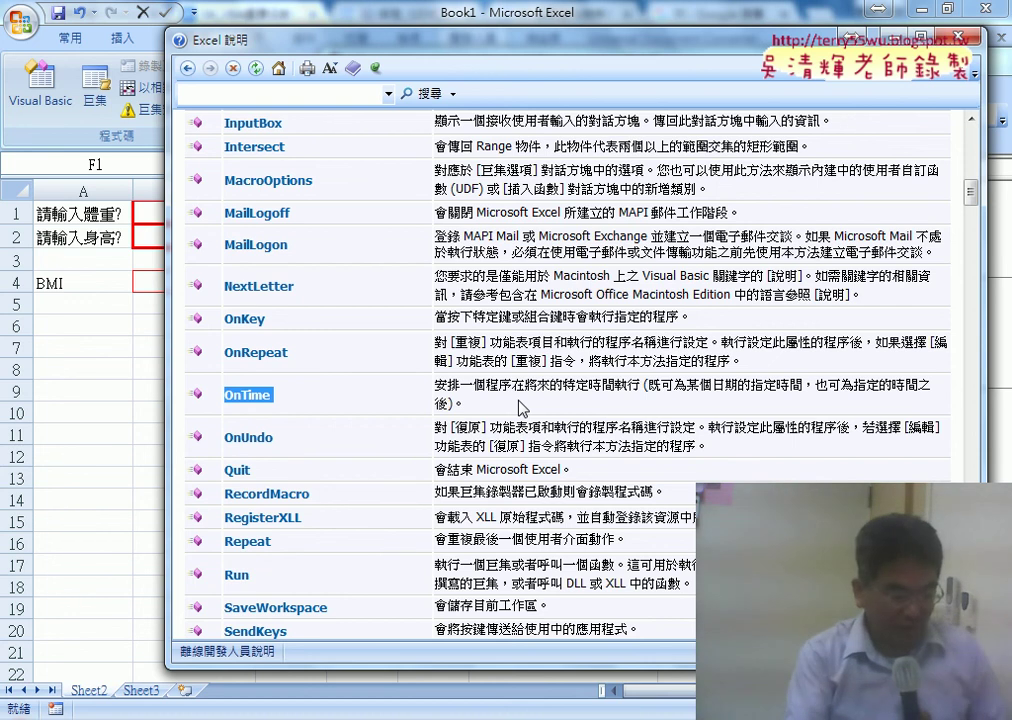
pyautogui.click(254, 395)
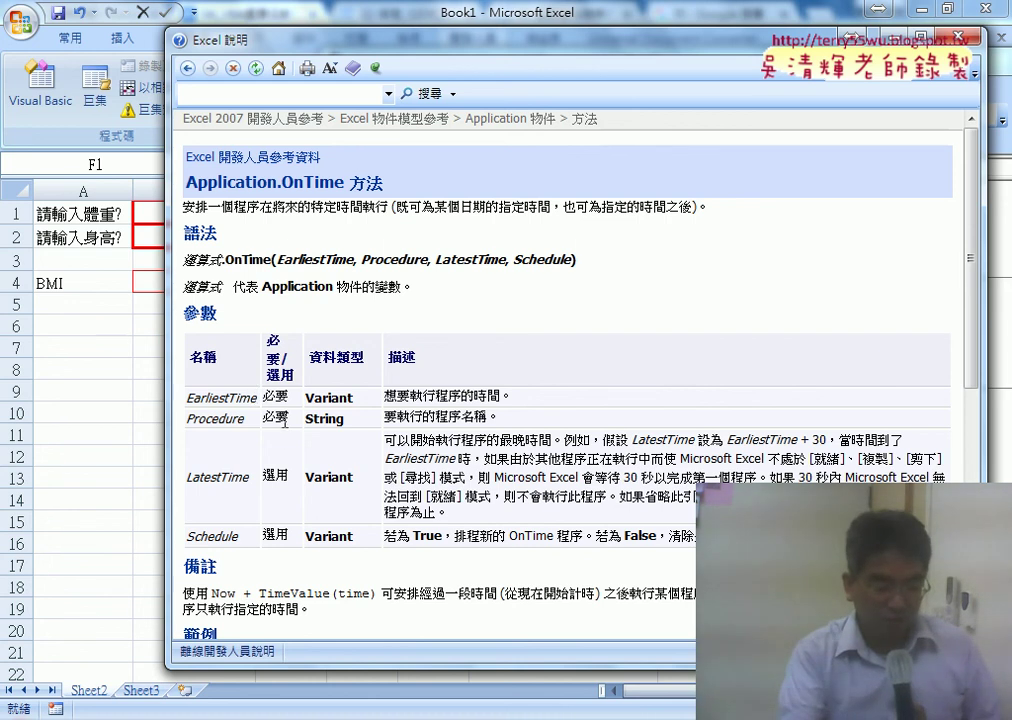
pyautogui.doubleClick(276, 397)
pyautogui.doubleClick(276, 418)
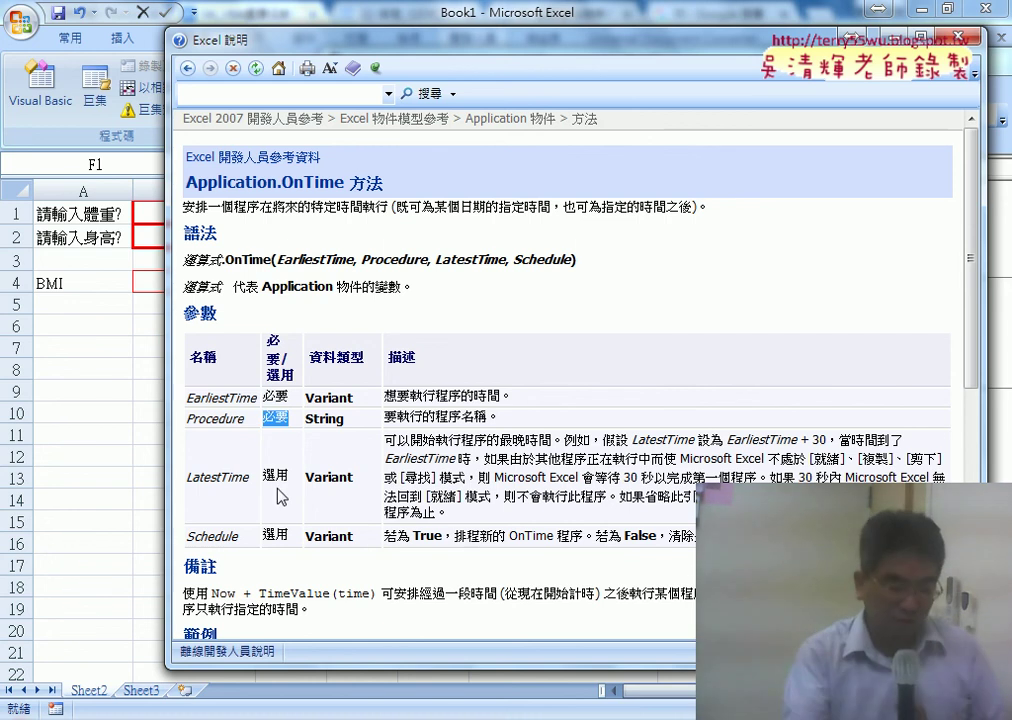
pyautogui.scroll(-5, 446, 503)
pyautogui.scroll(-2, 446, 503)
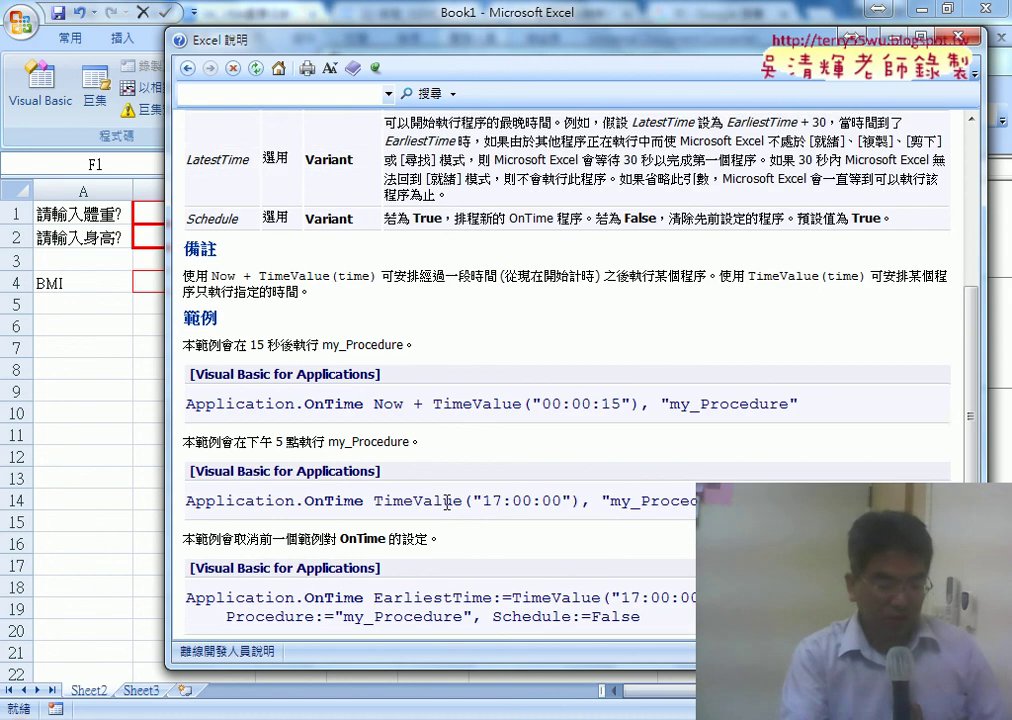
pyautogui.scroll(-1, 446, 503)
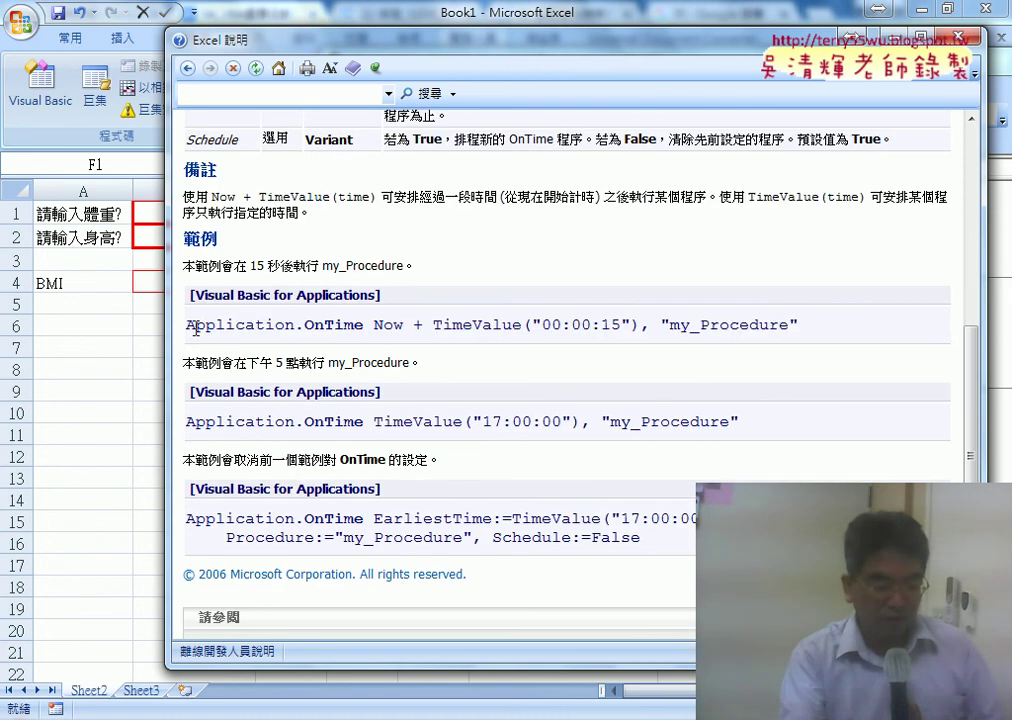
pyautogui.moveTo(193, 328); pyautogui.dragTo(373, 325)
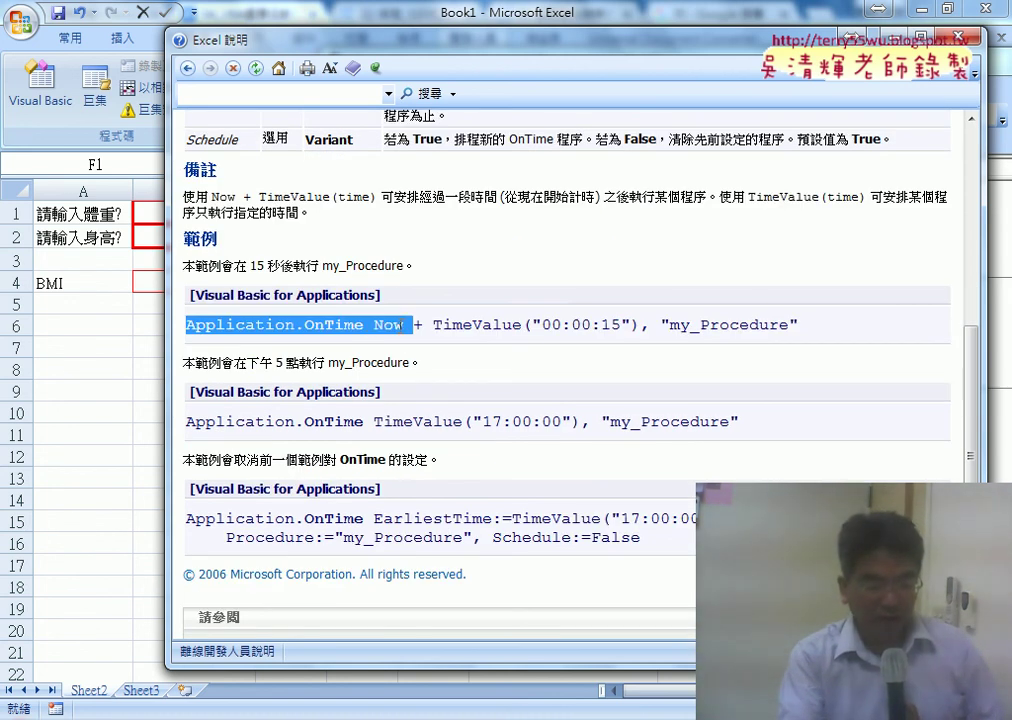
pyautogui.click(378, 325)
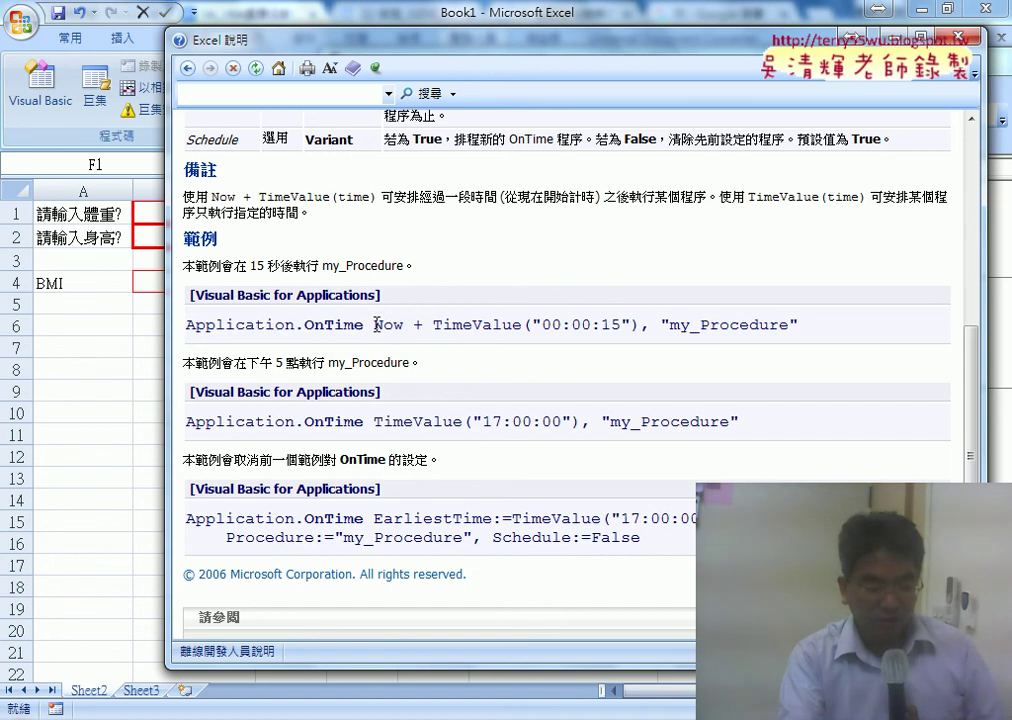
pyautogui.moveTo(660, 325); pyautogui.dragTo(601, 325)
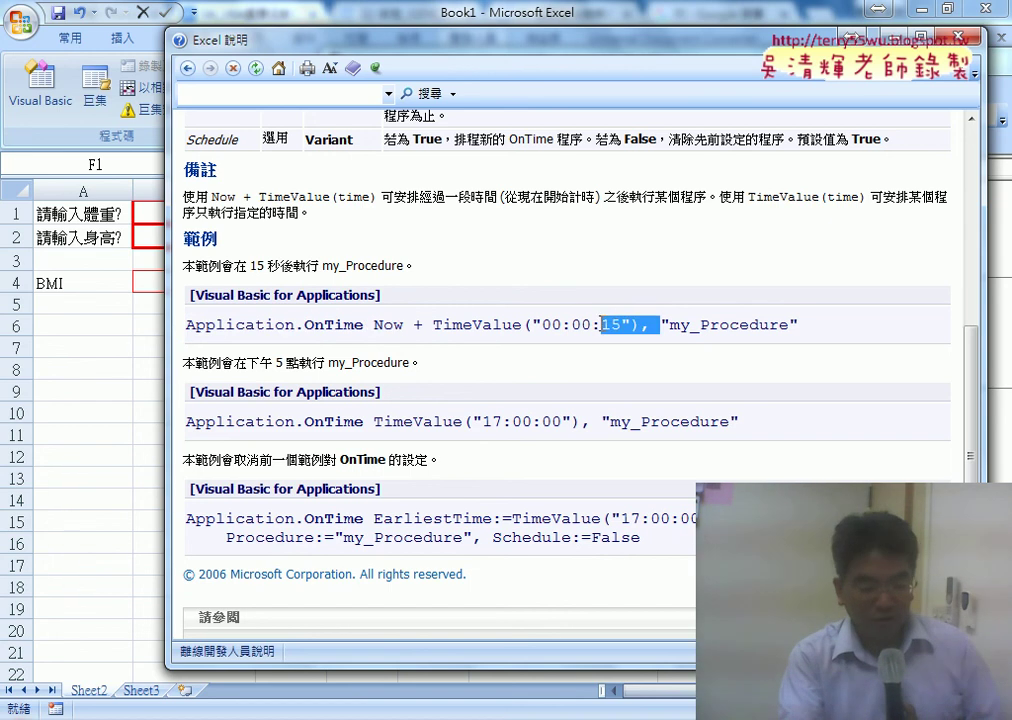
pyautogui.moveTo(789, 322); pyautogui.dragTo(690, 325)
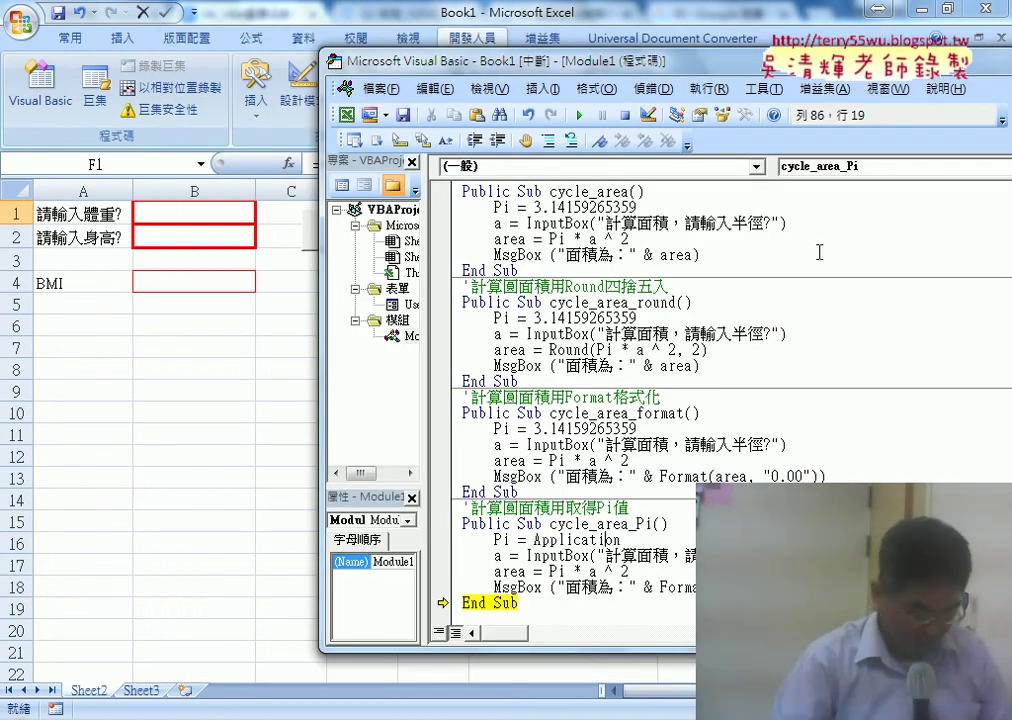
# Close Excel Help with Alt+F4 to return to the cycle_area_Pi code in Module1
pyautogui.hotkey('alt', 'F4')
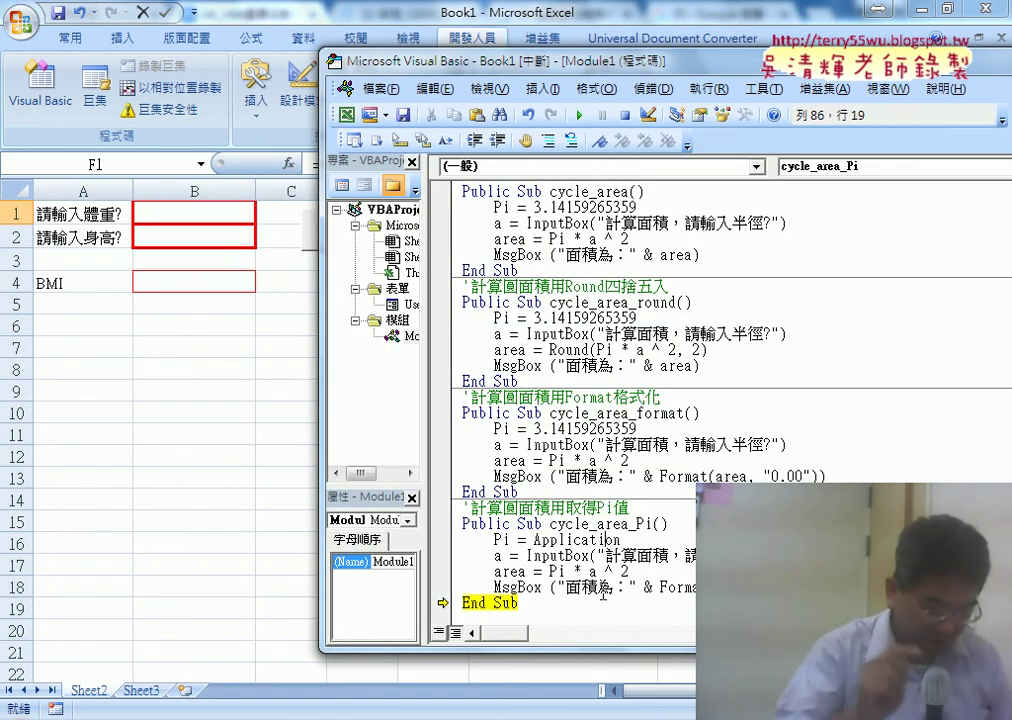